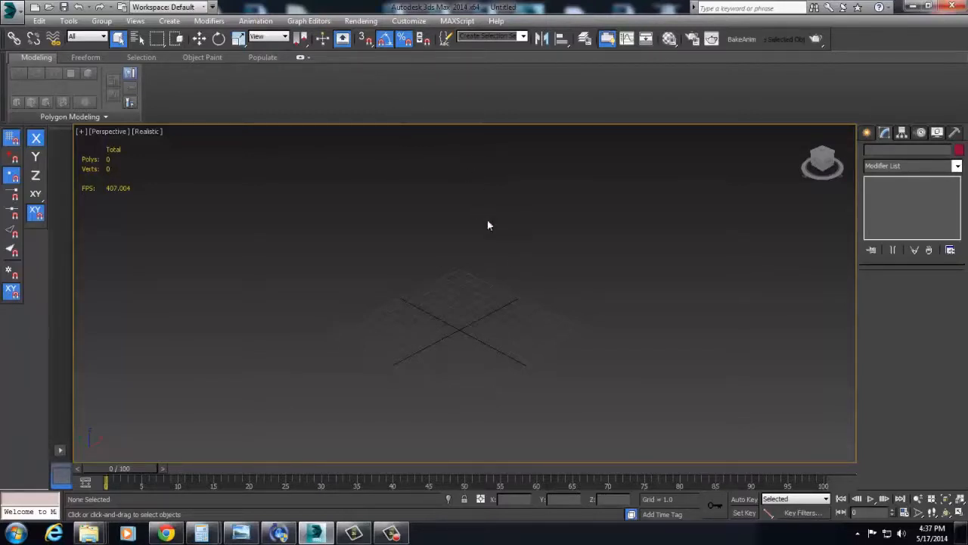
Create a plane on the grid with a length of 7 and a width of 14.
{"action": "middle_click_drag", "start_coordinate": [488, 222], "coordinate": [447, 241]}
{"action": "scroll", "coordinate": [447, 295], "scroll_direction": "up", "scroll_amount": 3}
{"action": "scroll", "coordinate": [448, 301], "scroll_direction": "down", "scroll_amount": 3}
{"action": "middle_click_drag", "start_coordinate": [448, 301], "coordinate": [450, 263]}
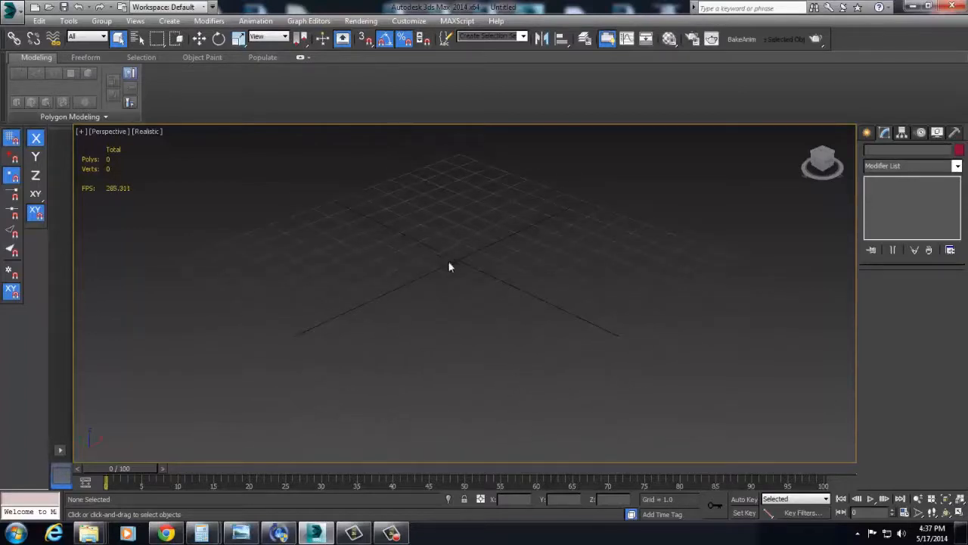
{"action": "right_click", "coordinate": [399, 266]}
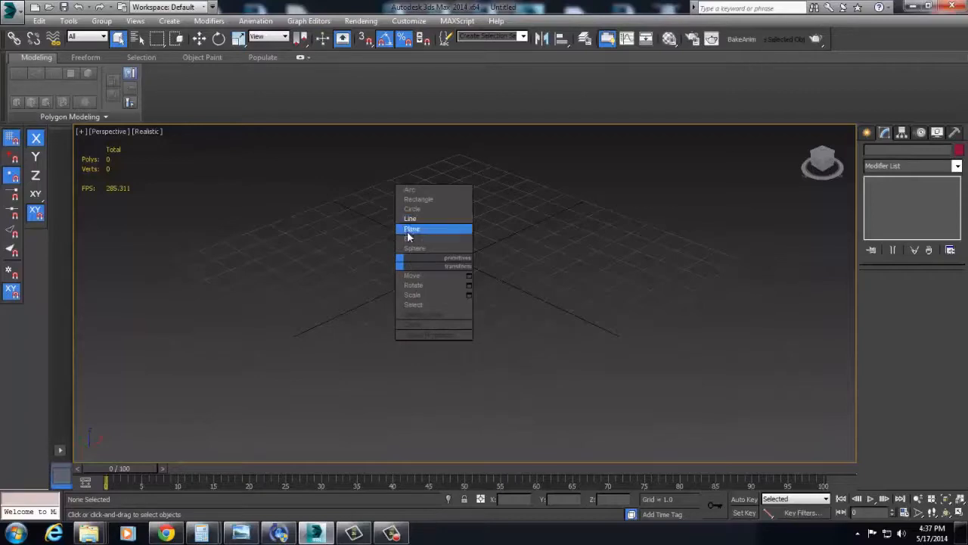
{"action": "left_click", "coordinate": [408, 225]}
{"action": "middle_click_drag", "start_coordinate": [338, 350], "coordinate": [289, 360]}
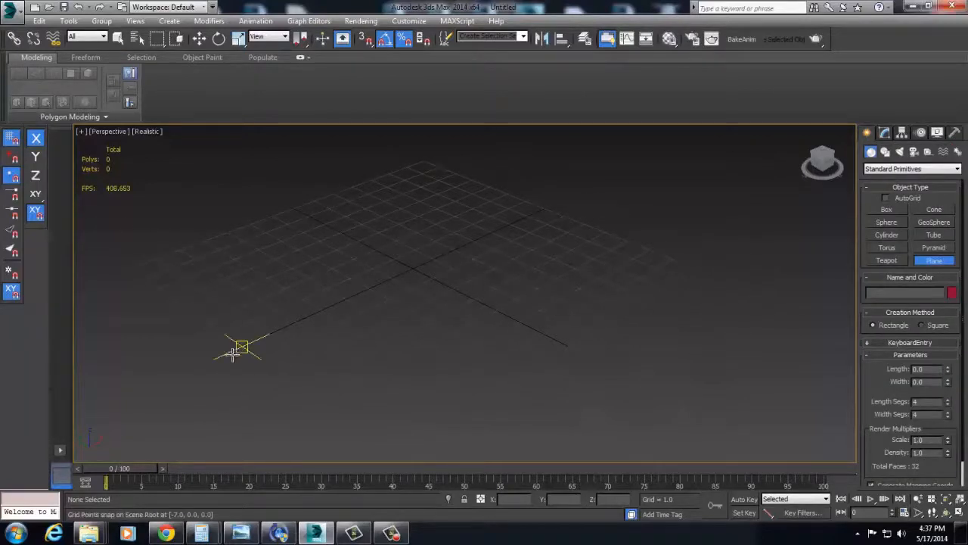
{"action": "left_click_drag", "start_coordinate": [242, 347], "coordinate": [450, 387]}
{"action": "left_click_drag", "start_coordinate": [537, 356], "coordinate": [695, 267]}
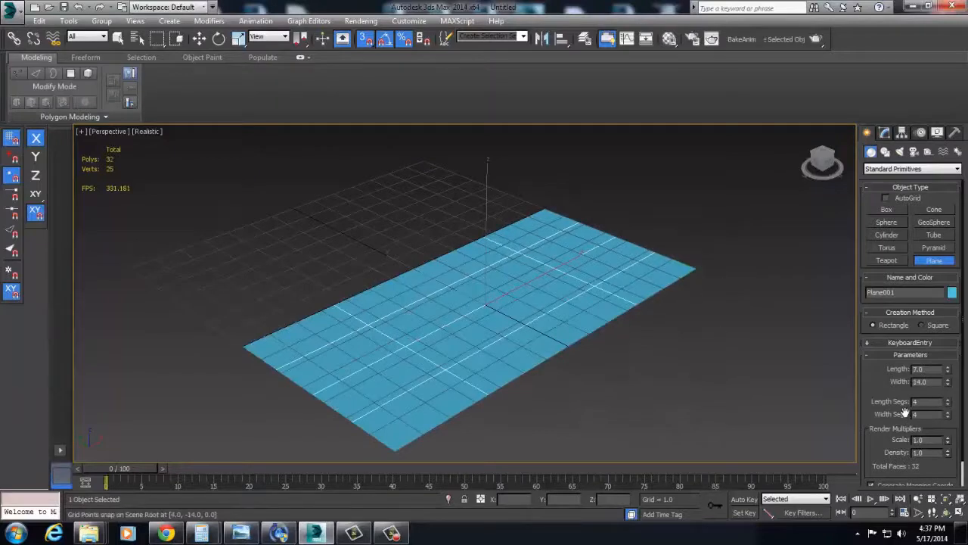
Set the plane's length and width segments to 1 and finish plane creation.
{"action": "type", "text": "1"}
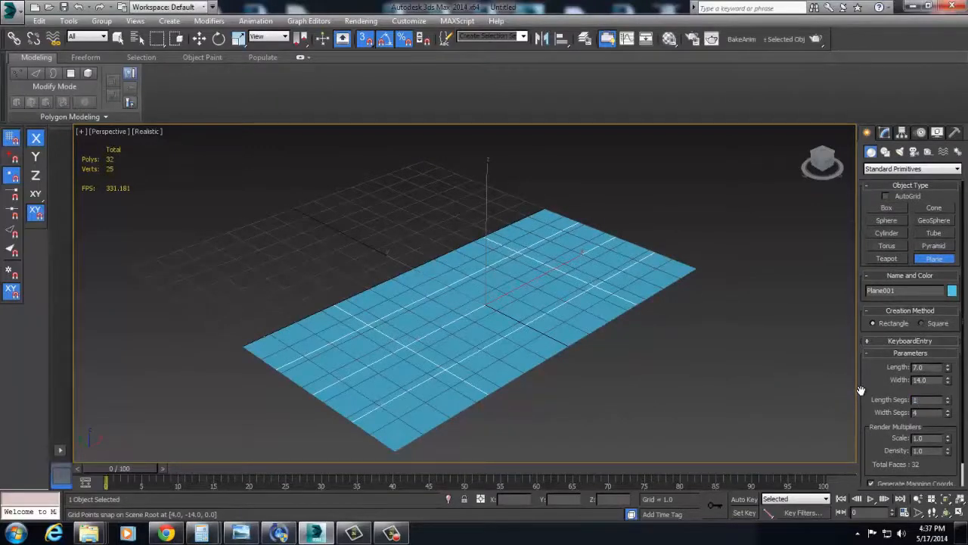
{"action": "key", "text": "Tab"}
{"action": "type", "text": "1"}
{"action": "key", "text": "Return"}
{"action": "right_click", "coordinate": [570, 313]}
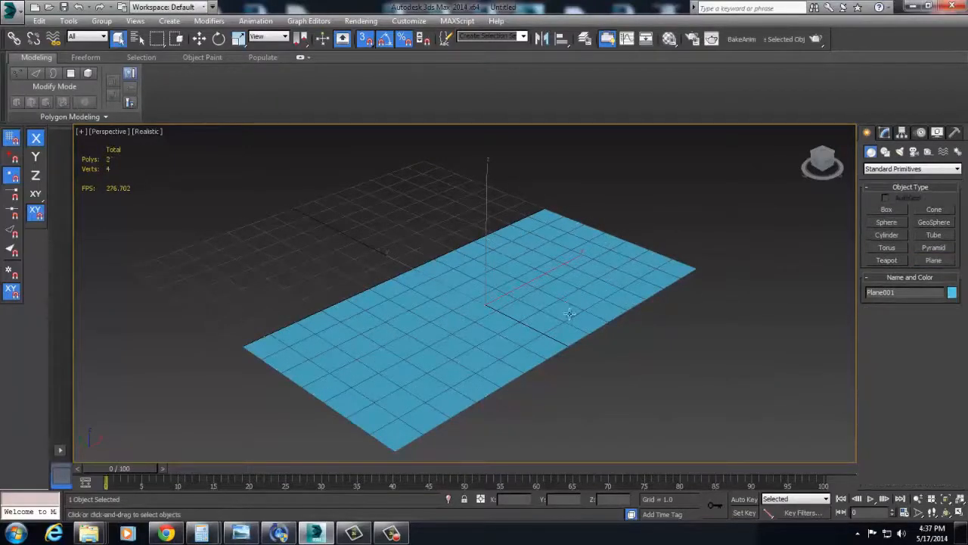
Convert the plane to an Editable Poly.
{"action": "right_click", "coordinate": [569, 313]}
{"action": "mouse_move", "coordinate": [666, 421]}
{"action": "left_click", "coordinate": [746, 434]}
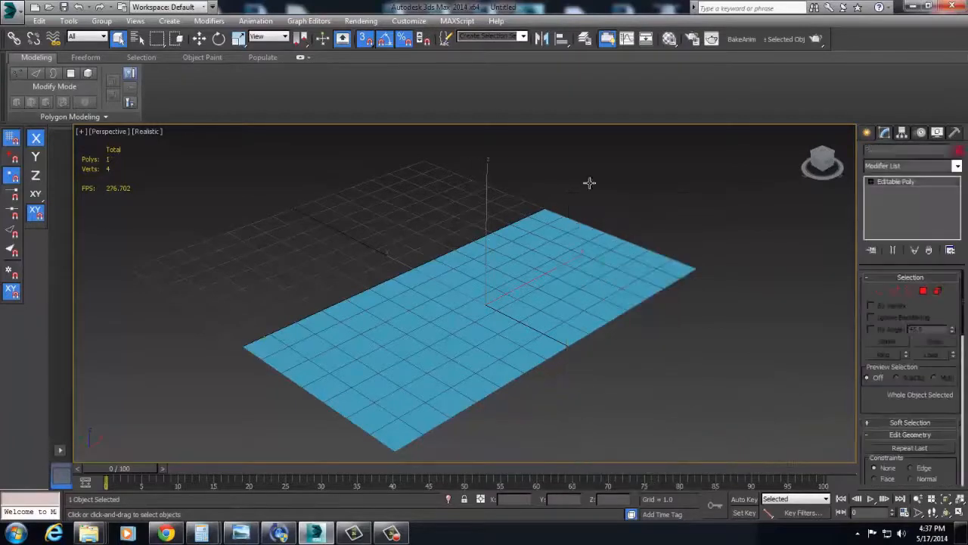
Customize the Default Viewport Quad by adding the Swift Loop action below Select Similar in the transform quad.
{"action": "left_click", "coordinate": [408, 20]}
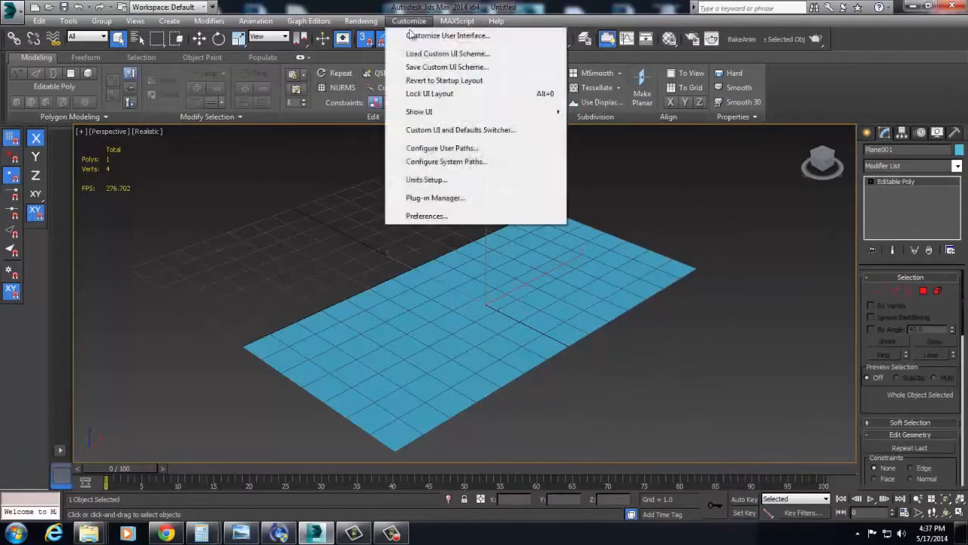
{"action": "left_click", "coordinate": [450, 37]}
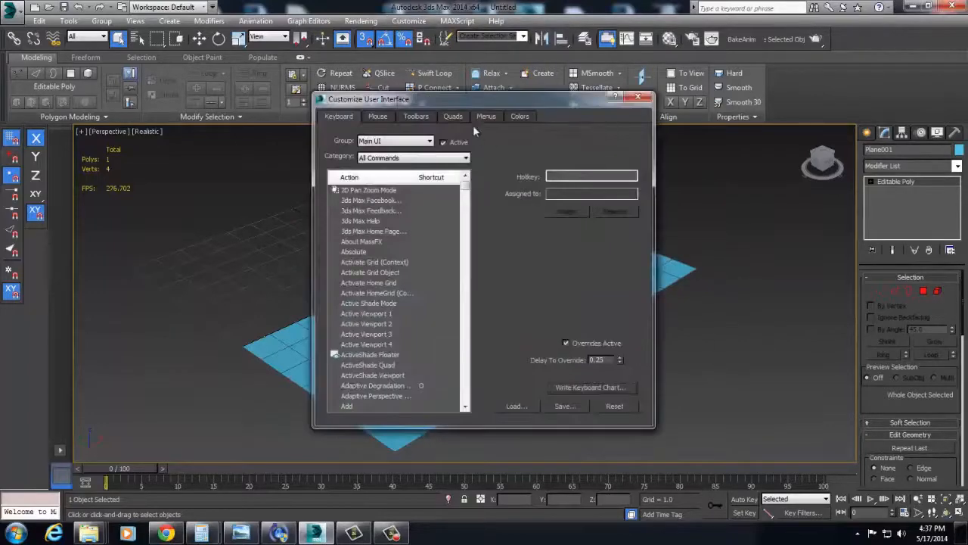
{"action": "left_click", "coordinate": [453, 116]}
{"action": "left_click", "coordinate": [389, 231]}
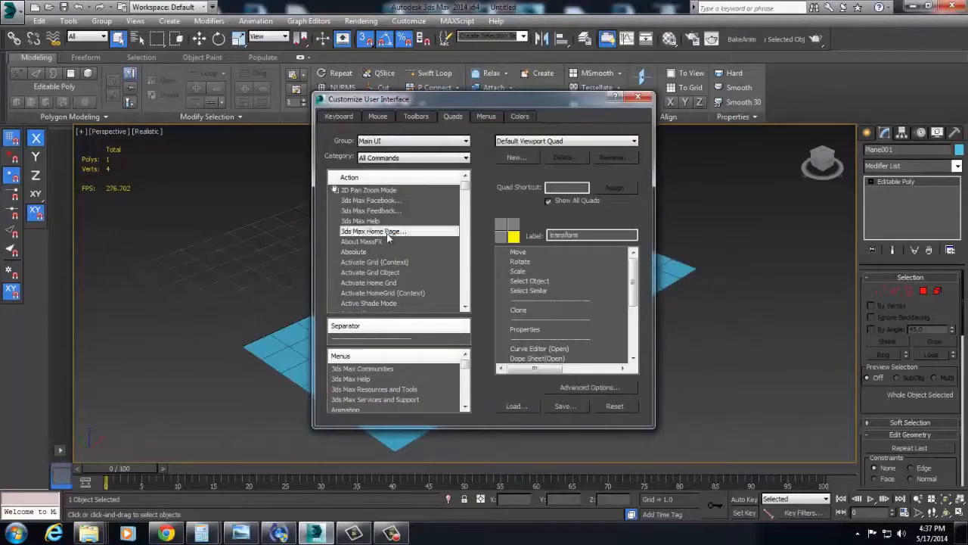
{"action": "type", "text": "sw"}
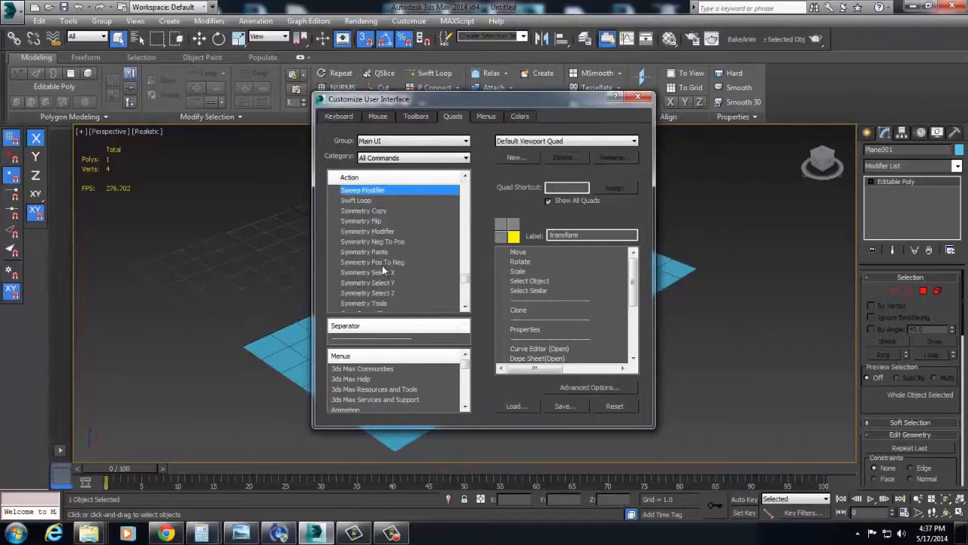
{"action": "left_click_drag", "start_coordinate": [358, 200], "coordinate": [520, 296]}
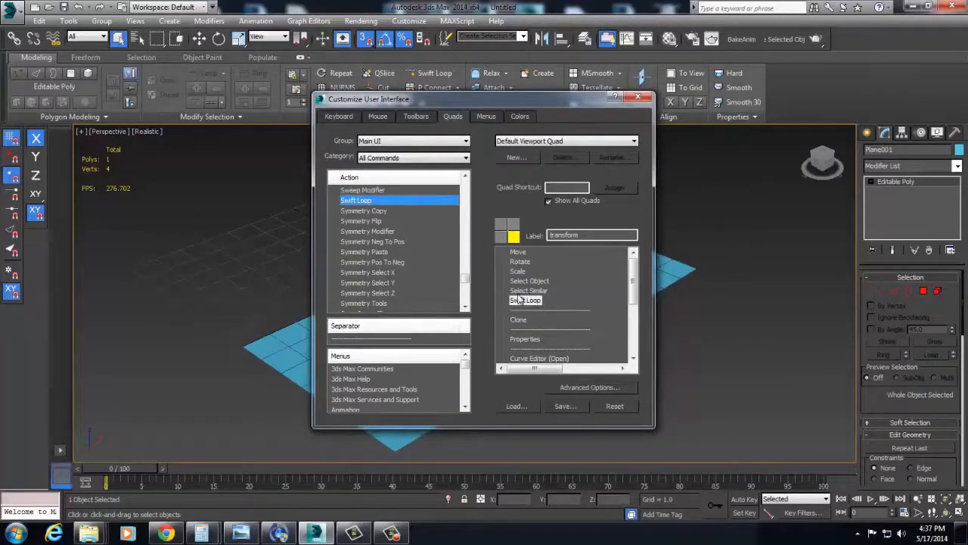
Save the customized menu file over MaxStartUI.mnux and check the plane's quad menu for the added command.
{"action": "left_click", "coordinate": [563, 406]}
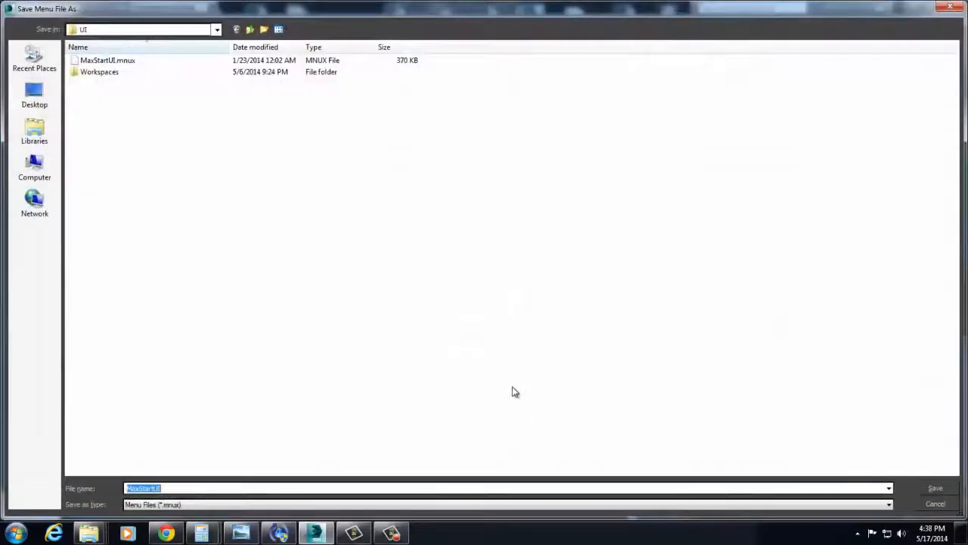
{"action": "key", "text": "Return"}
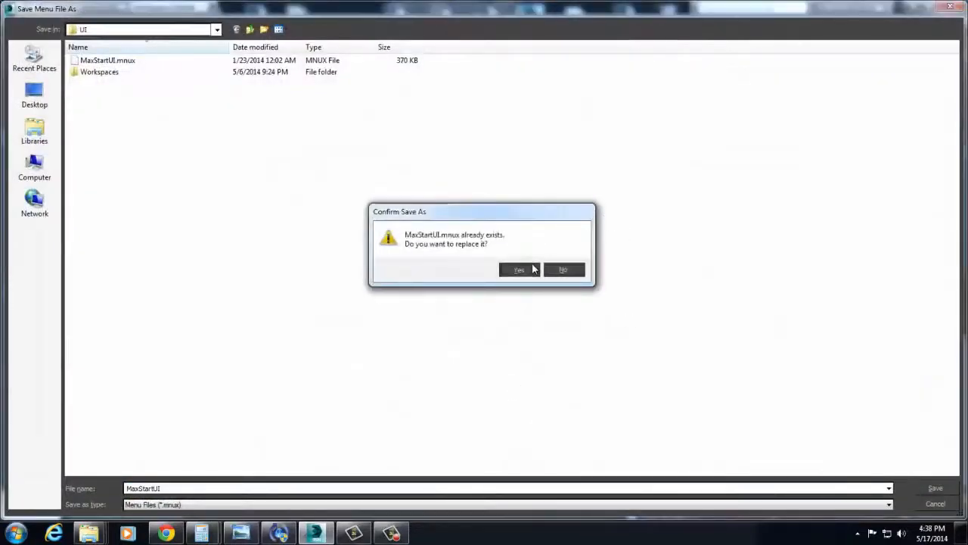
{"action": "left_click", "coordinate": [519, 270]}
{"action": "left_click", "coordinate": [637, 96]}
{"action": "right_click", "coordinate": [519, 288]}
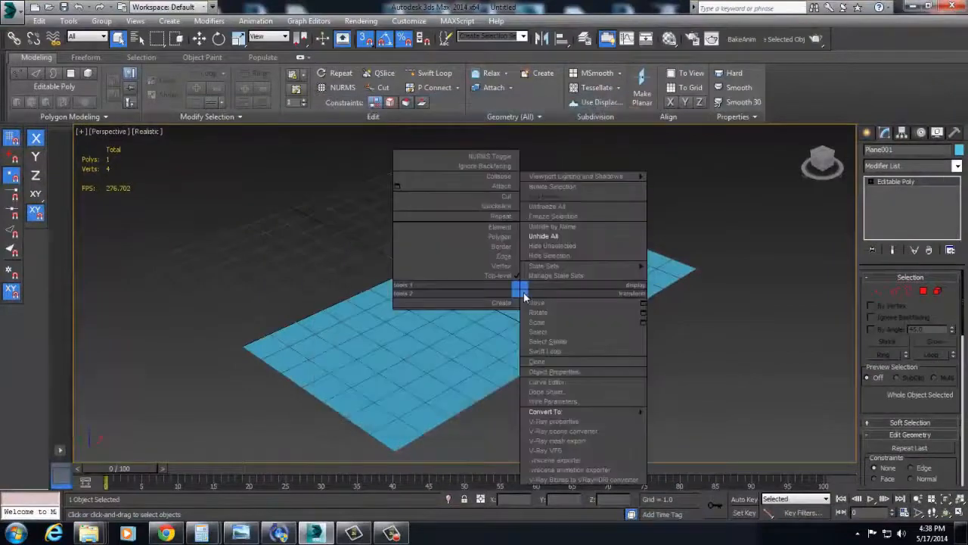
{"action": "left_click", "coordinate": [734, 293]}
Select the plane's short edge on the positive X side in Edge mode and activate the Move tool.
{"action": "scroll", "coordinate": [702, 309], "scroll_direction": "down", "scroll_amount": 3}
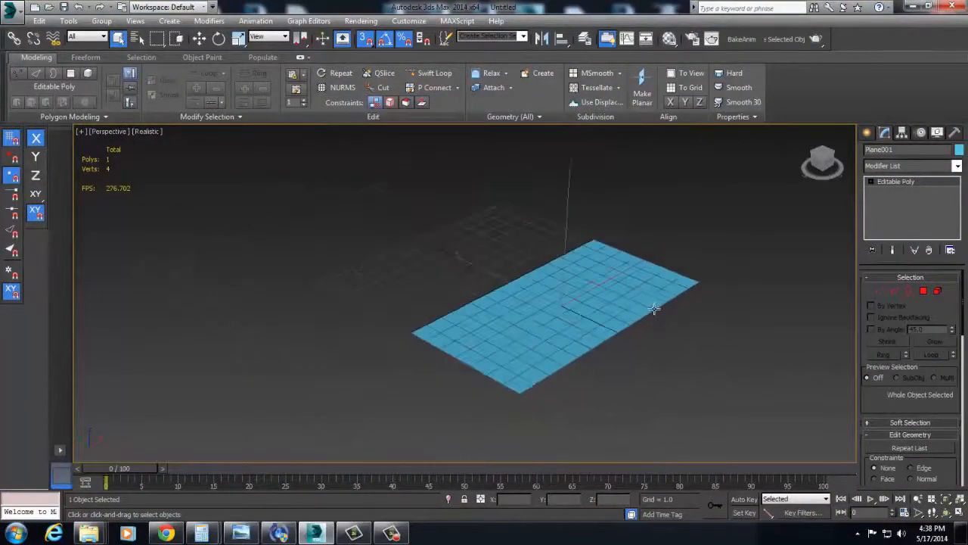
{"action": "middle_click_drag", "start_coordinate": [622, 317], "coordinate": [536, 360], "text": "alt"}
{"action": "scroll", "coordinate": [536, 360], "scroll_direction": "up", "scroll_amount": 3}
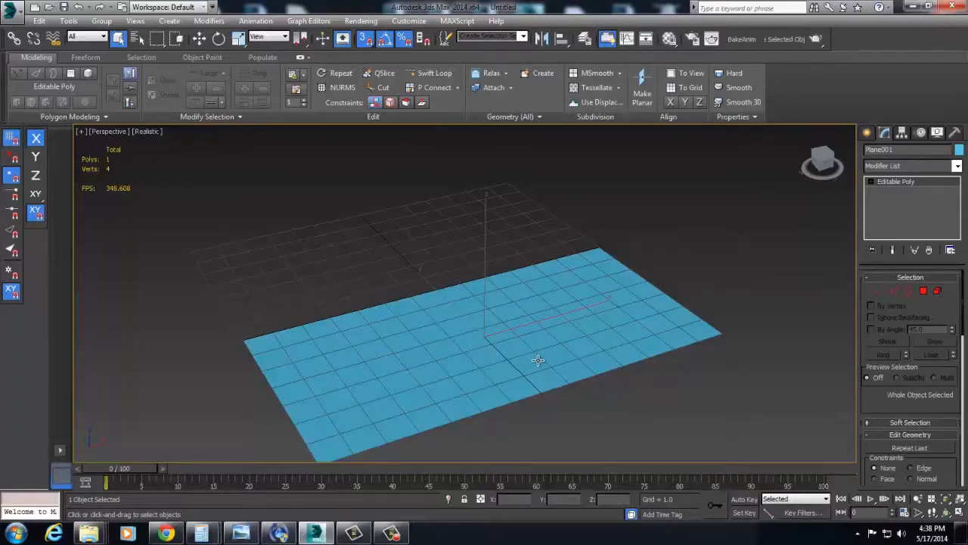
{"action": "right_click", "coordinate": [605, 294]}
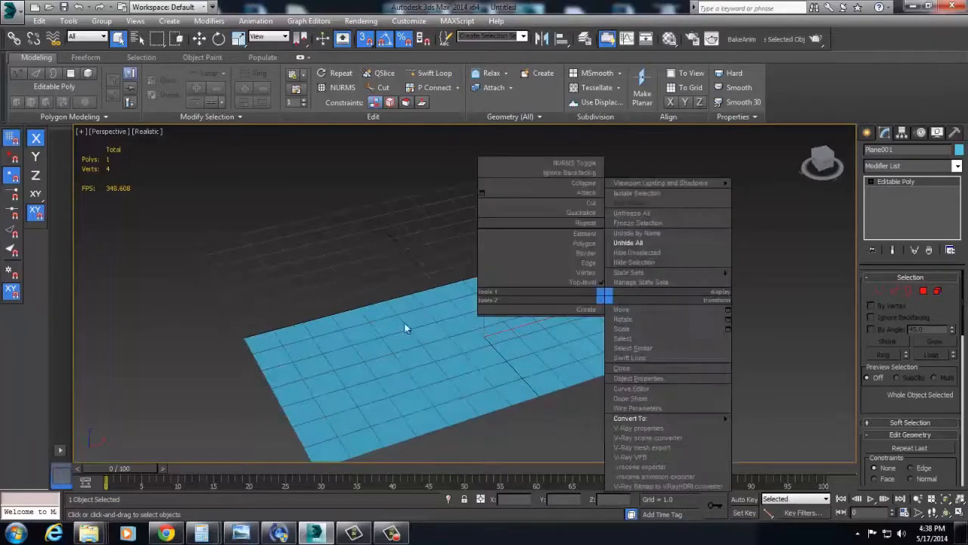
{"action": "key", "text": "2"}
{"action": "left_click", "coordinate": [657, 287]}
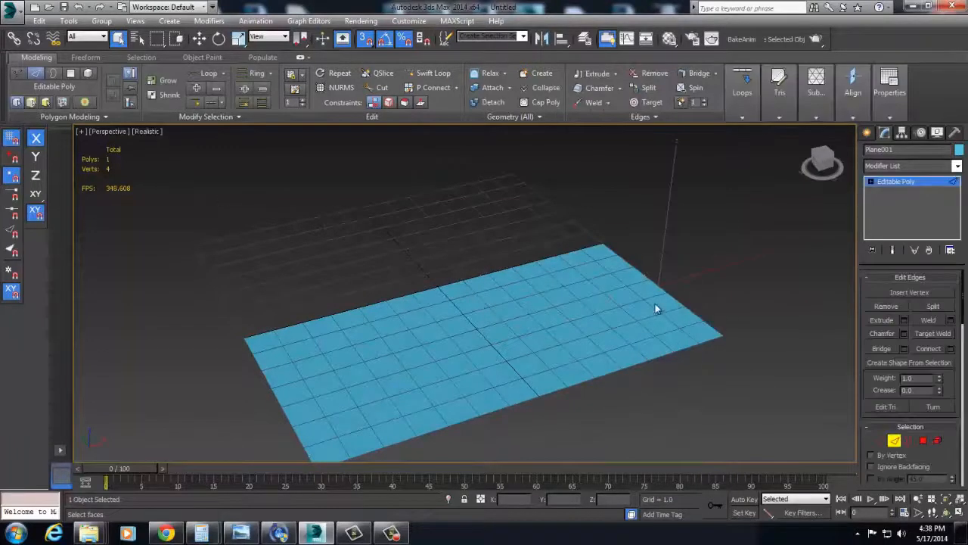
{"action": "key", "text": "w"}
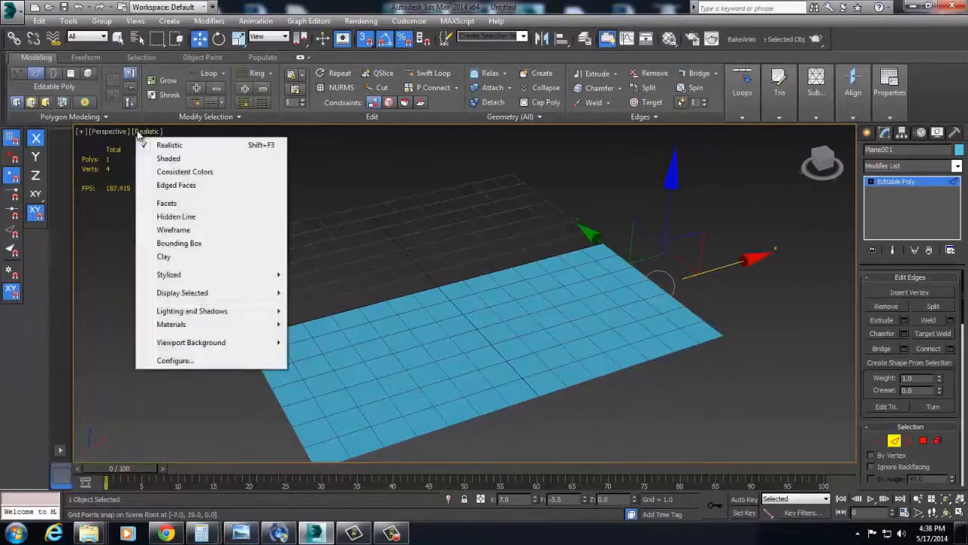
Toggle the Shade Selected Faces display option and hide the viewport grid.
{"action": "left_click", "coordinate": [142, 132]}
{"action": "mouse_move", "coordinate": [195, 294]}
{"action": "left_click", "coordinate": [334, 310]}
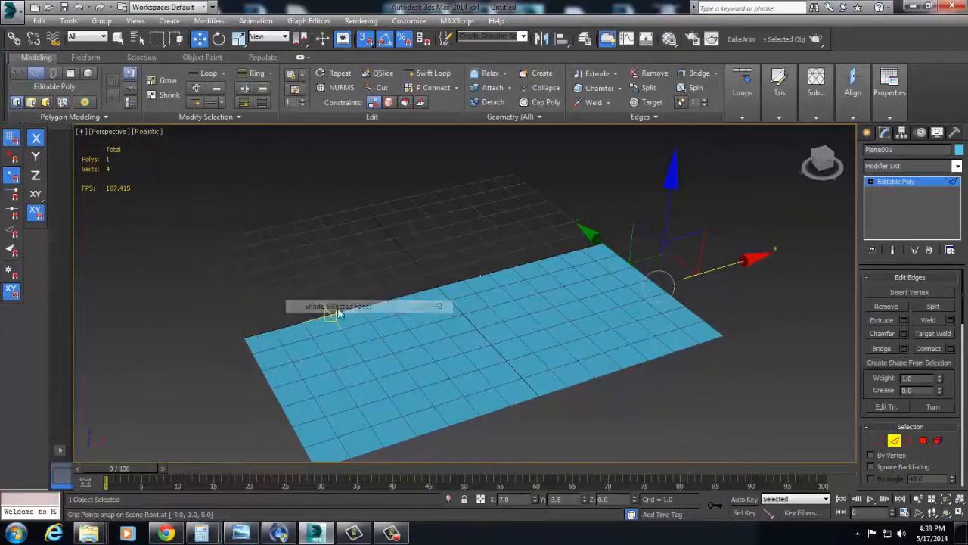
{"action": "left_click", "coordinate": [136, 134]}
{"action": "left_click", "coordinate": [336, 230]}
{"action": "middle_click_drag", "start_coordinate": [336, 230], "coordinate": [356, 253], "text": "alt"}
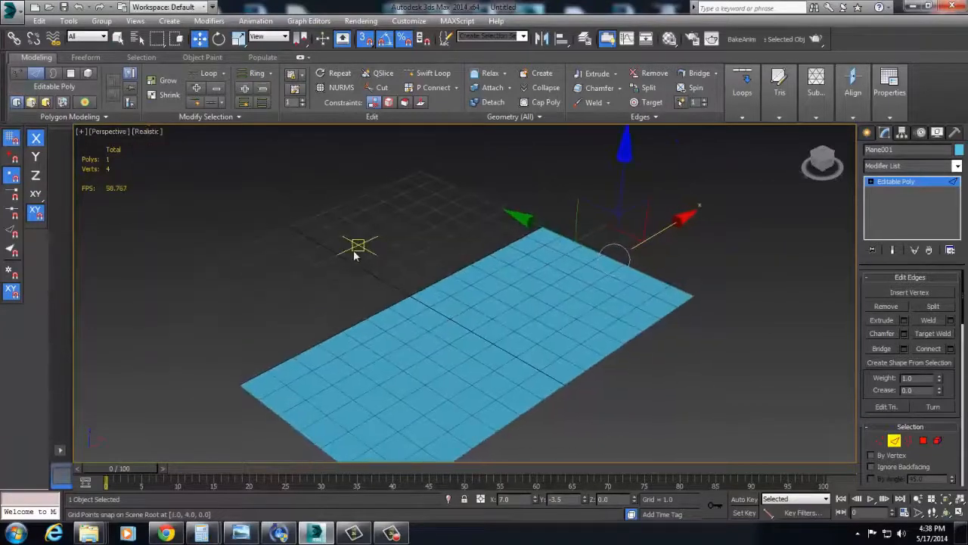
{"action": "key", "text": "g"}
With snapping off, move the selected short edge inward along X to about -1.5.
{"action": "middle_click_drag", "start_coordinate": [368, 324], "coordinate": [491, 303], "text": "alt"}
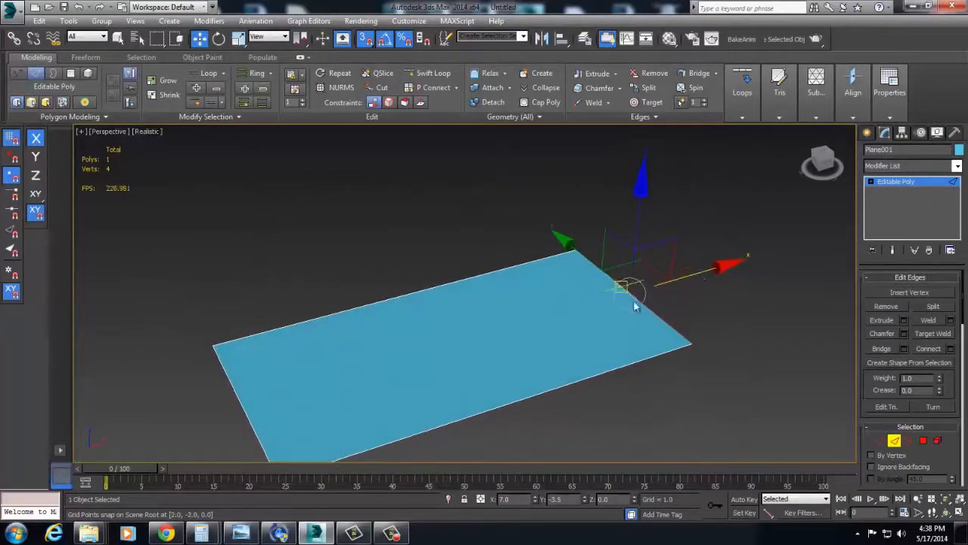
{"action": "left_click_drag", "start_coordinate": [669, 256], "coordinate": [484, 284]}
{"action": "right_click", "coordinate": [484, 284]}
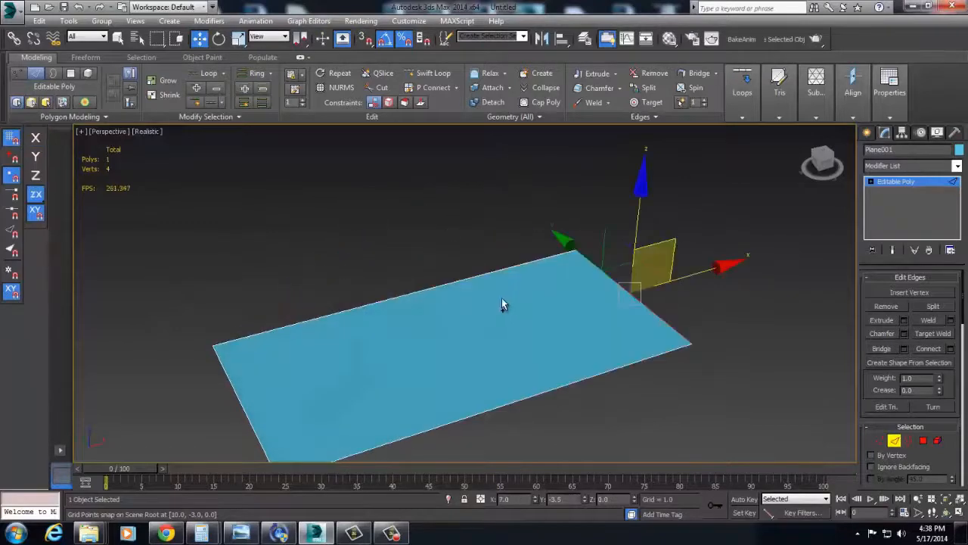
{"action": "left_click_drag", "start_coordinate": [668, 288], "coordinate": [450, 333]}
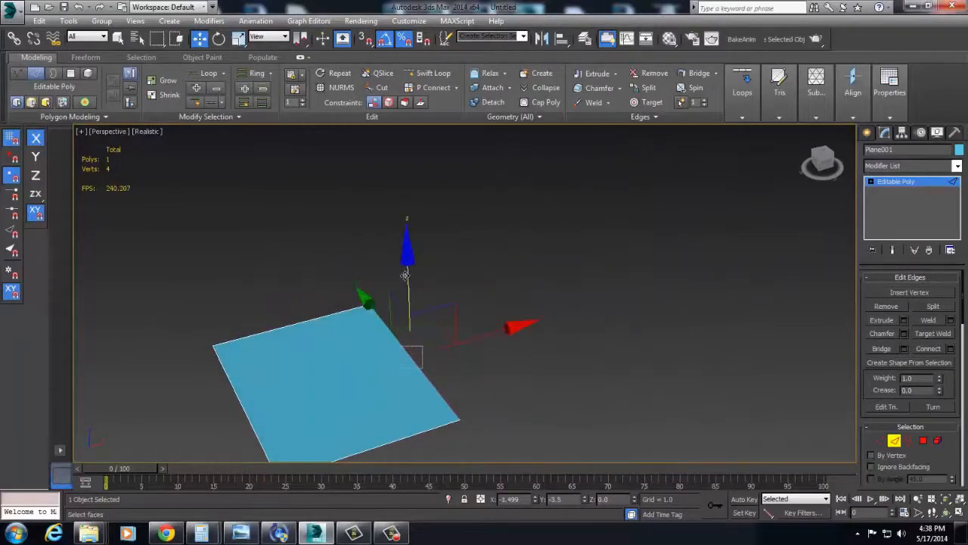
Extend new polygons from the edge up to about Z 3, then outward along X to form a raised step.
{"action": "left_click_drag", "start_coordinate": [405, 276], "coordinate": [393, 193], "text": "shift"}
{"action": "left_click_drag", "start_coordinate": [493, 259], "coordinate": [713, 205], "text": "shift"}
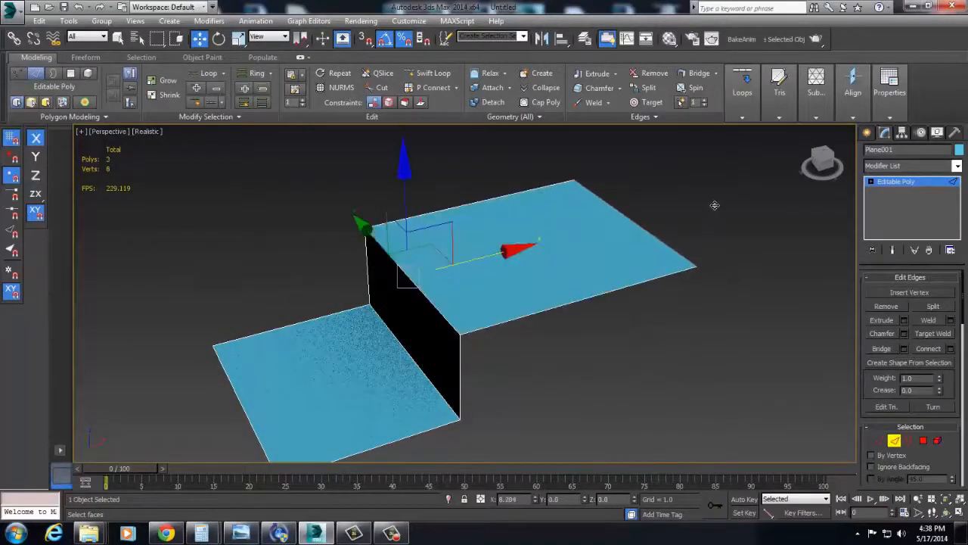
{"action": "middle_click_drag", "start_coordinate": [713, 205], "coordinate": [524, 342], "text": "alt"}
{"action": "scroll", "coordinate": [523, 342], "scroll_direction": "down", "scroll_amount": 3}
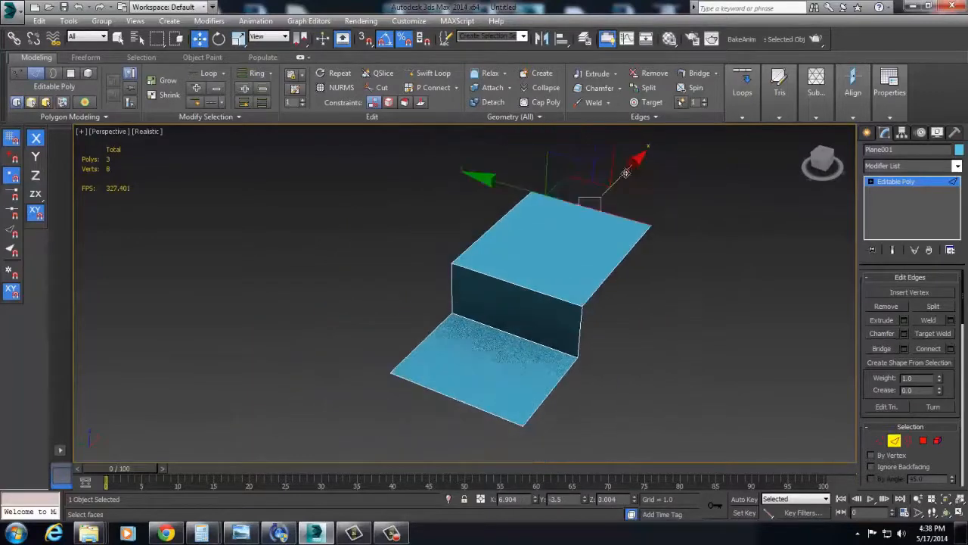
{"action": "mouse_move", "coordinate": [626, 172]}
{"action": "left_mouse_down"}
{"action": "mouse_move", "coordinate": [607, 187]}
{"action": "mouse_move", "coordinate": [617, 179]}
{"action": "left_mouse_up"}
Select the outer edge of the lower surface and move it outward along X to about -7.8.
{"action": "middle_click_drag", "start_coordinate": [511, 277], "coordinate": [448, 395], "text": "alt"}
{"action": "left_click", "coordinate": [447, 395]}
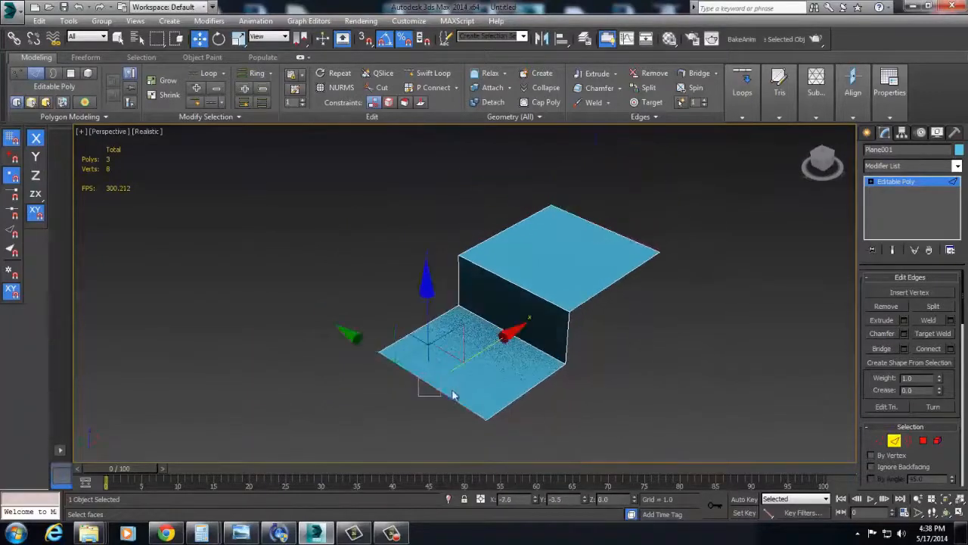
{"action": "scroll", "coordinate": [454, 385], "scroll_direction": "up", "scroll_amount": 2}
{"action": "left_click_drag", "start_coordinate": [463, 356], "coordinate": [453, 361]}
{"action": "middle_click_drag", "start_coordinate": [454, 362], "coordinate": [385, 425]}
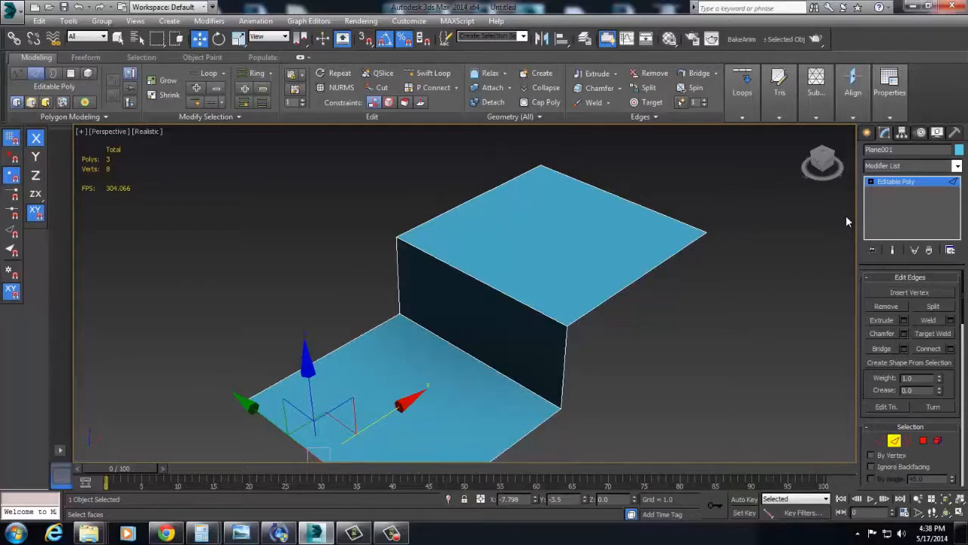
Apply a TurboSmooth modifier to the stepped surface and set its iterations to 2.
{"action": "left_click", "coordinate": [921, 167]}
{"action": "key", "text": "t"}
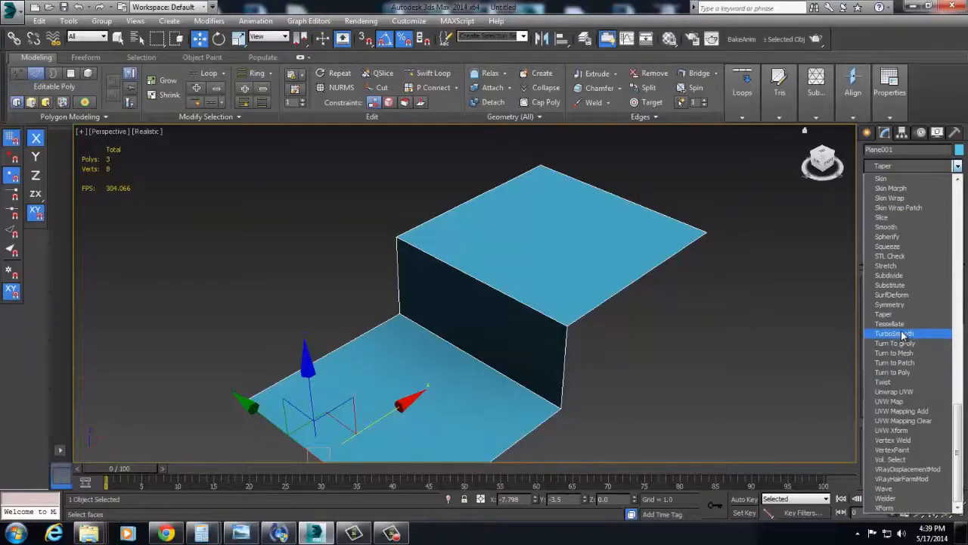
{"action": "left_click", "coordinate": [902, 333]}
{"action": "middle_click_drag", "start_coordinate": [364, 388], "coordinate": [425, 370]}
{"action": "middle_click_drag", "start_coordinate": [666, 276], "coordinate": [655, 274], "text": "alt"}
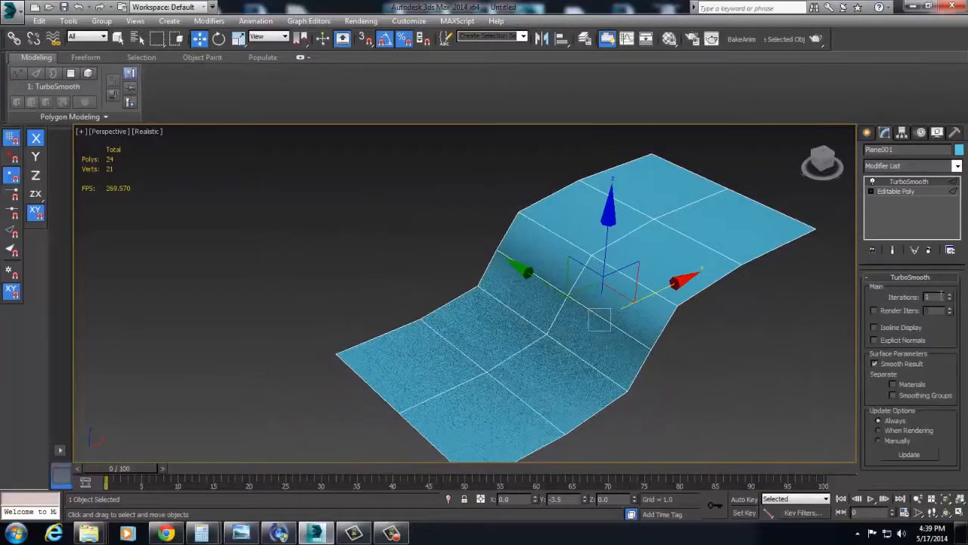
{"action": "left_click", "coordinate": [951, 297]}
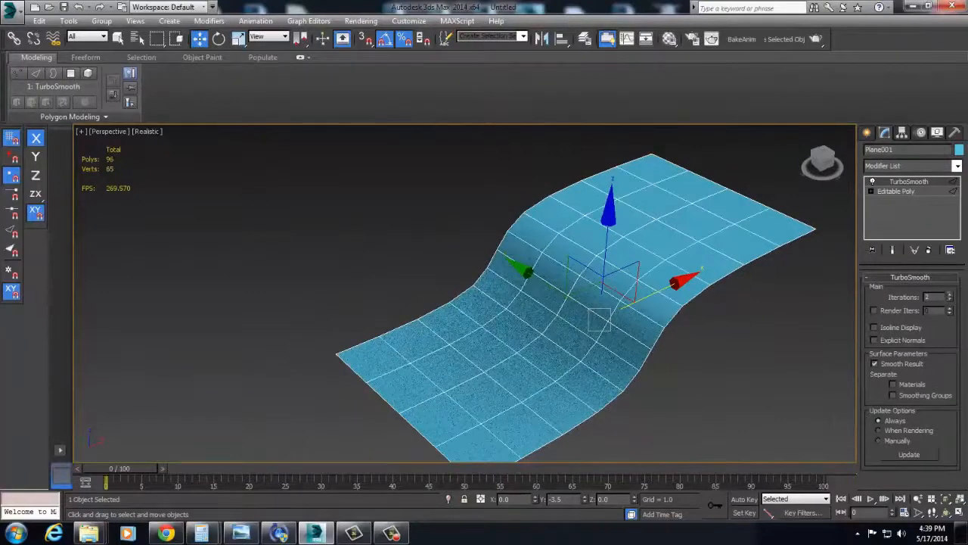
Toggle TurboSmooth's Isoline Display on and back off to compare the mesh display.
{"action": "left_click", "coordinate": [773, 369]}
{"action": "left_click", "coordinate": [647, 339]}
{"action": "left_click", "coordinate": [884, 328]}
{"action": "left_click", "coordinate": [884, 328]}
Compare the stepped surface with and without TurboSmooth by switching the modifier off and on.
{"action": "left_click", "coordinate": [873, 182]}
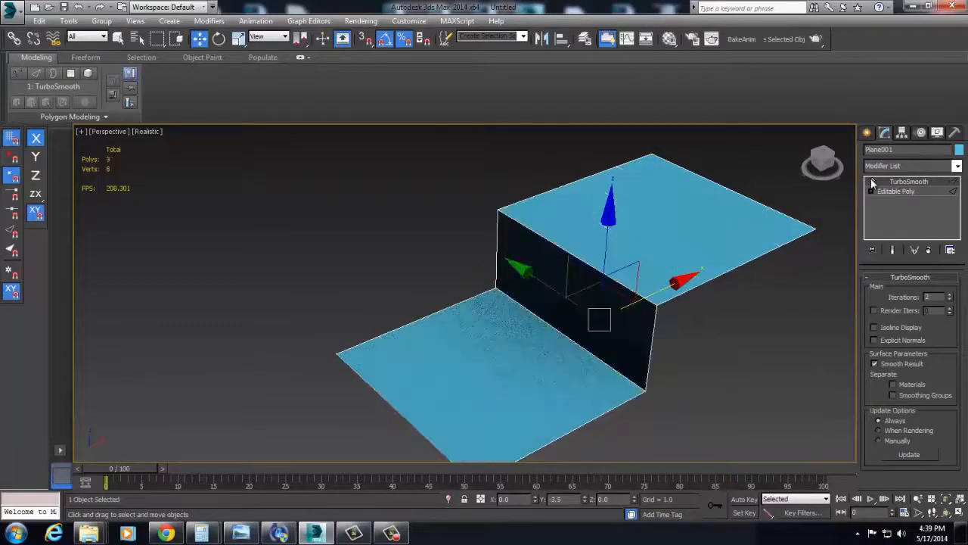
{"action": "mouse_move", "coordinate": [535, 278]}
{"action": "middle_mouse_down", "text": "alt"}
{"action": "mouse_move", "coordinate": [488, 260]}
{"action": "mouse_move", "coordinate": [541, 277]}
{"action": "middle_mouse_up", "text": "alt"}
{"action": "middle_click_drag", "start_coordinate": [695, 231], "coordinate": [719, 240], "text": "alt"}
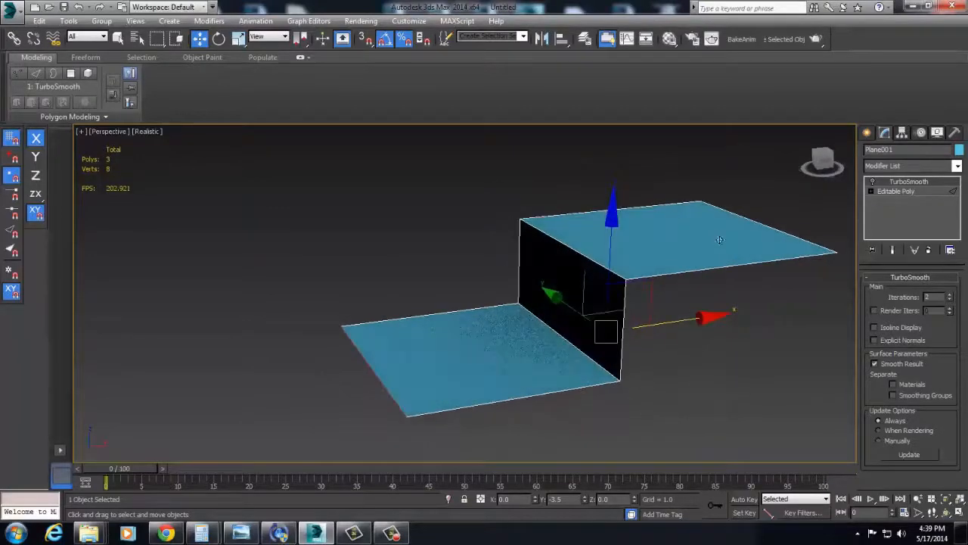
{"action": "left_click", "coordinate": [872, 182]}
{"action": "left_click", "coordinate": [872, 183]}
{"action": "left_click", "coordinate": [872, 183]}
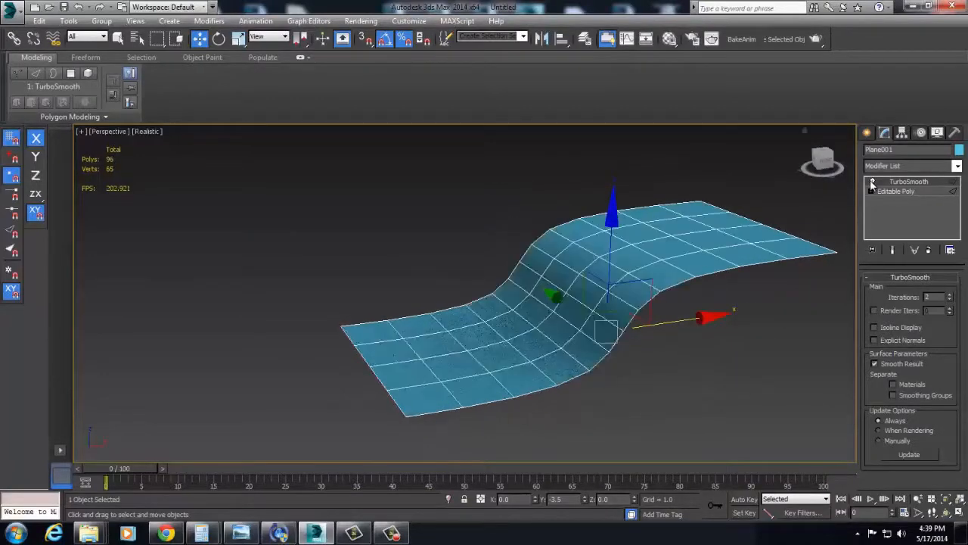
Compare the stepped surface's profile in the Front view with TurboSmooth switched off and on.
{"action": "left_click", "coordinate": [873, 182]}
{"action": "left_click", "coordinate": [872, 182]}
{"action": "middle_click_drag", "start_coordinate": [689, 254], "coordinate": [671, 250], "text": "alt"}
{"action": "key", "text": "f"}
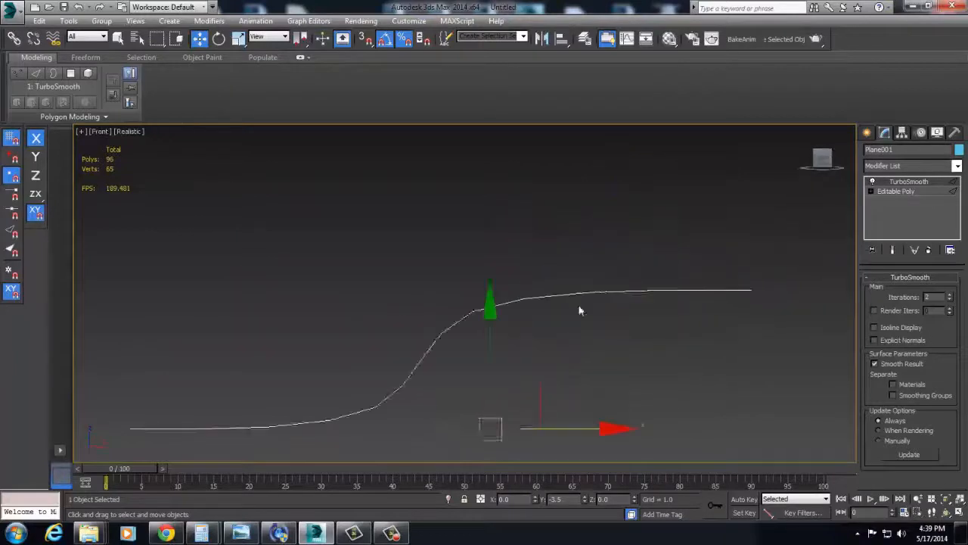
{"action": "left_click", "coordinate": [872, 183]}
{"action": "left_click", "coordinate": [872, 183]}
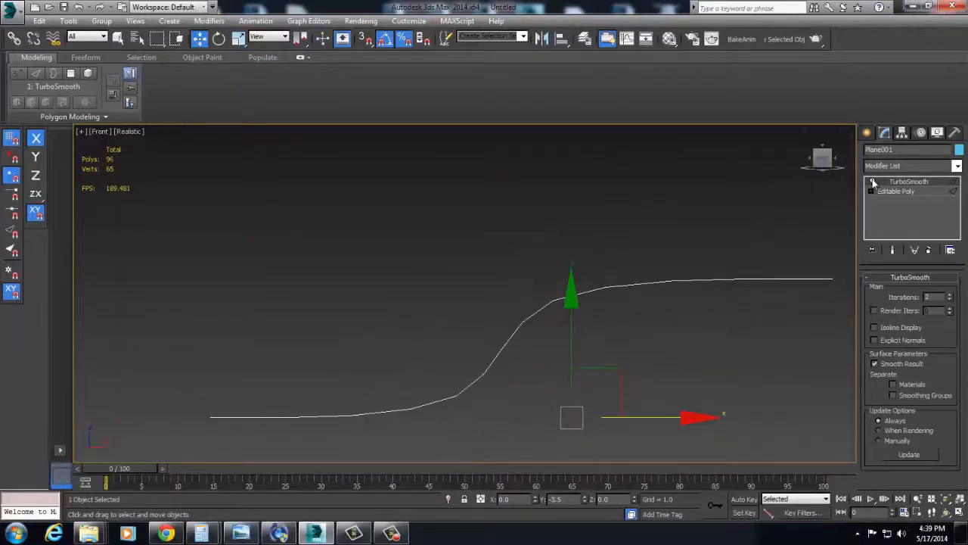
{"action": "left_click", "coordinate": [872, 183]}
{"action": "left_click", "coordinate": [872, 182]}
{"action": "left_click", "coordinate": [873, 182]}
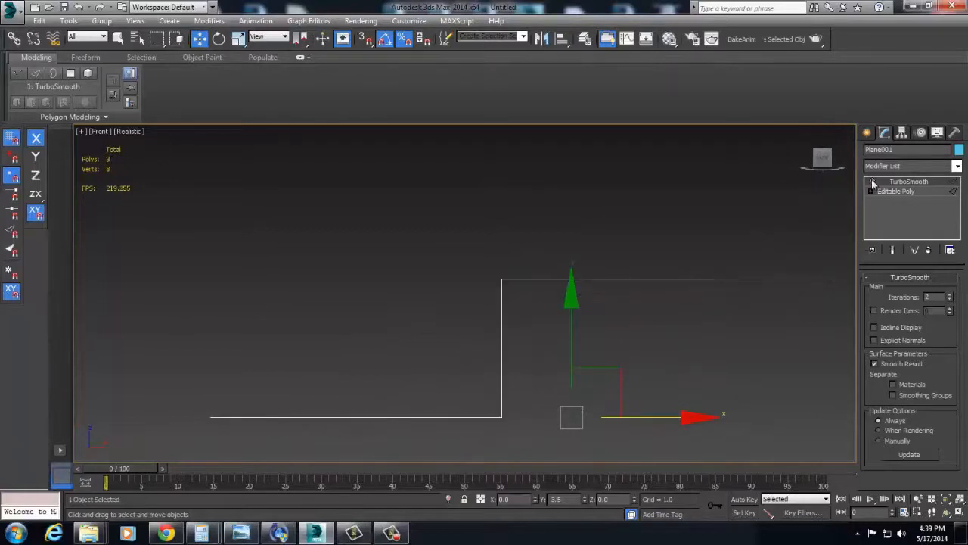
{"action": "left_click", "coordinate": [873, 182]}
{"action": "left_click", "coordinate": [873, 182]}
{"action": "left_click", "coordinate": [872, 182]}
{"action": "left_click", "coordinate": [873, 182]}
Return to edge editing in the Editable Poly base and show the smoothed end result while working there.
{"action": "middle_click_drag", "start_coordinate": [682, 281], "coordinate": [738, 313], "text": "alt"}
{"action": "middle_click_drag", "start_coordinate": [674, 325], "coordinate": [727, 339]}
{"action": "scroll", "coordinate": [664, 309], "scroll_direction": "down", "scroll_amount": 3}
{"action": "left_click", "coordinate": [895, 192]}
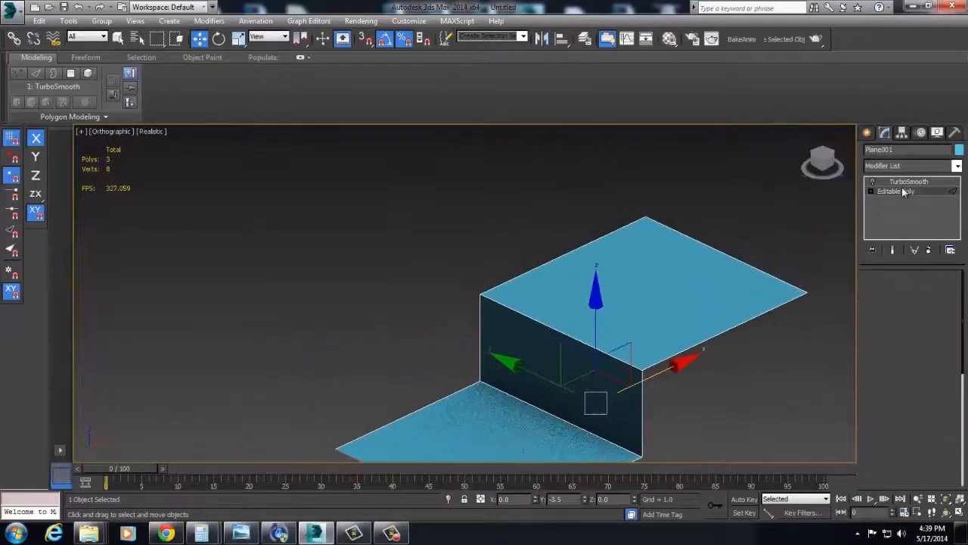
{"action": "scroll", "coordinate": [698, 345], "scroll_direction": "up", "scroll_amount": 3}
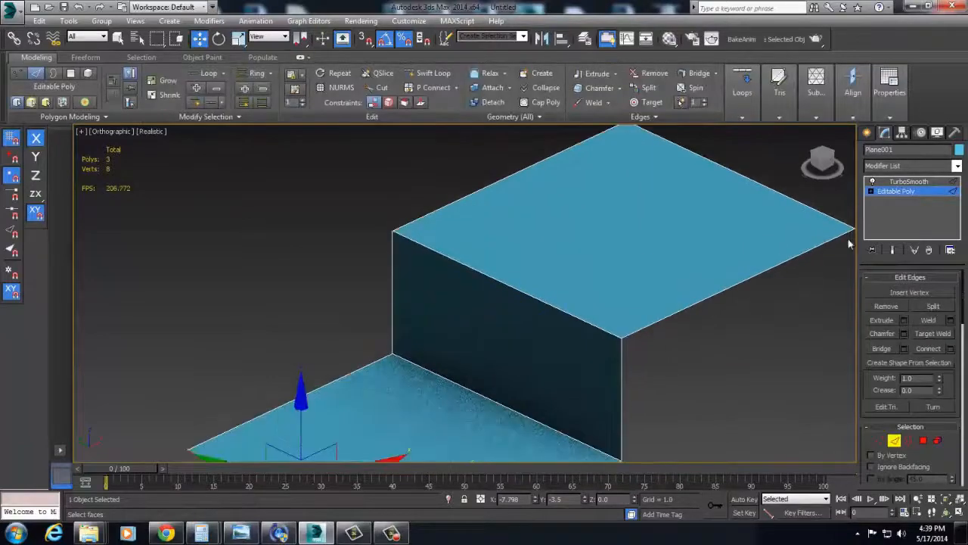
{"action": "left_click", "coordinate": [893, 249]}
Try adding Swift Loop edge loops along both side borders of the stepped surface, and undo them.
{"action": "right_click", "coordinate": [566, 300]}
{"action": "left_click", "coordinate": [593, 362]}
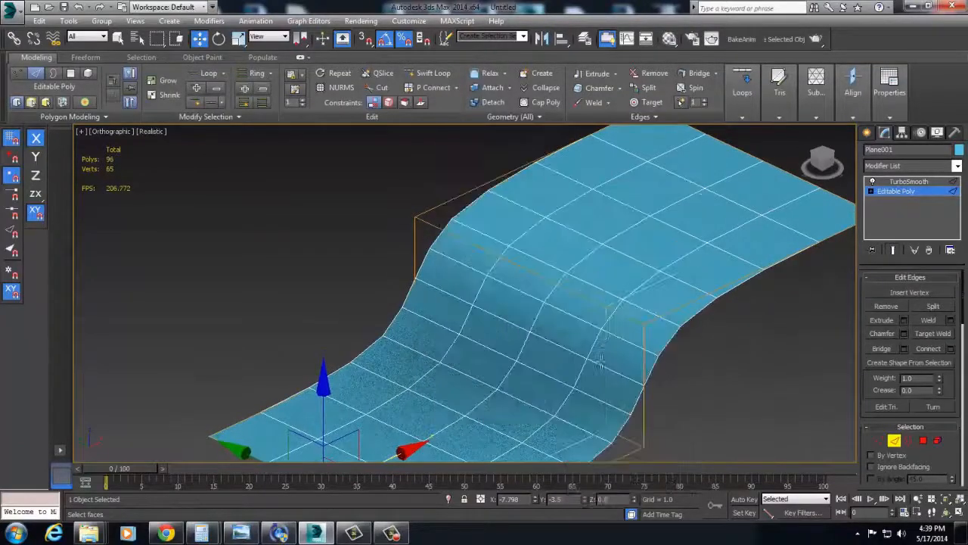
{"action": "left_click", "coordinate": [638, 324]}
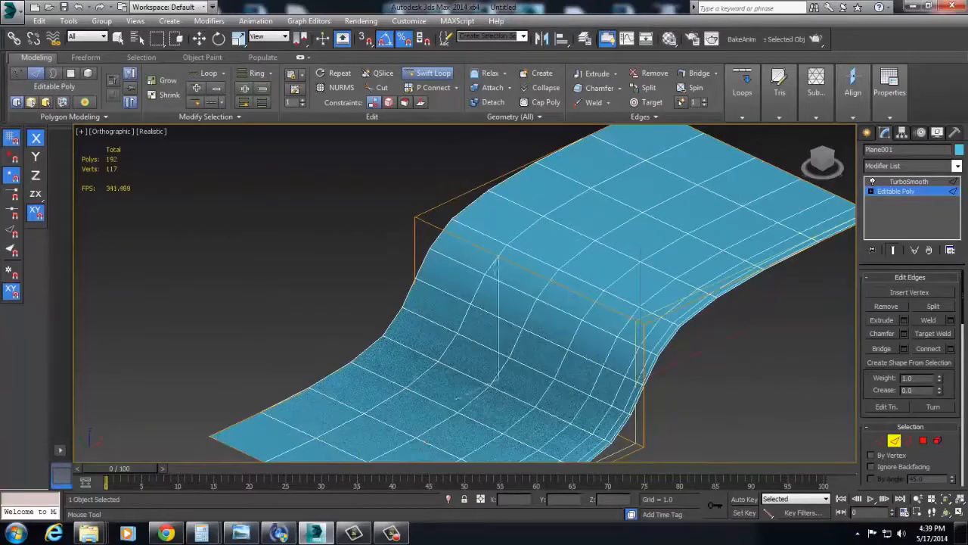
{"action": "left_click", "coordinate": [420, 222]}
{"action": "left_click", "coordinate": [420, 222]}
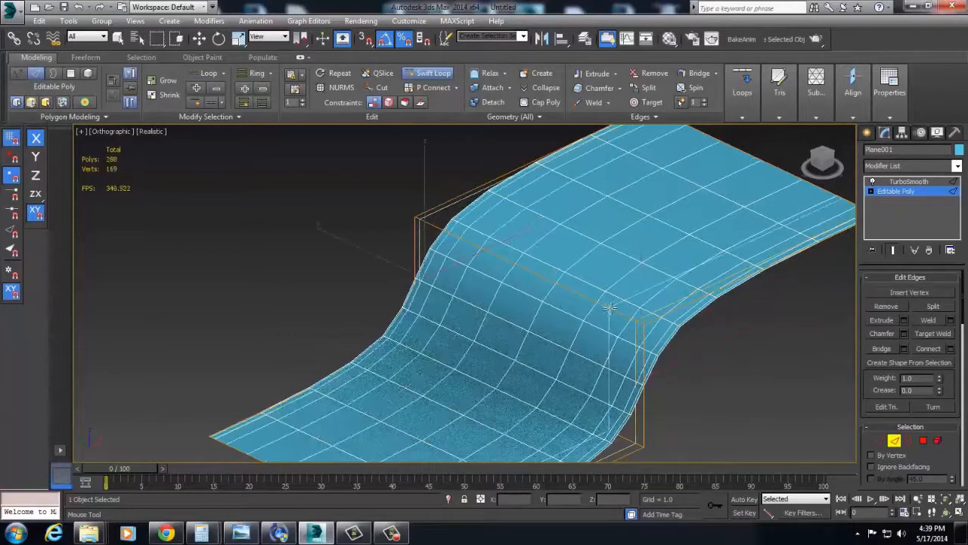
{"action": "key", "text": "ctrl+z"}
{"action": "key", "text": "ctrl+z"}
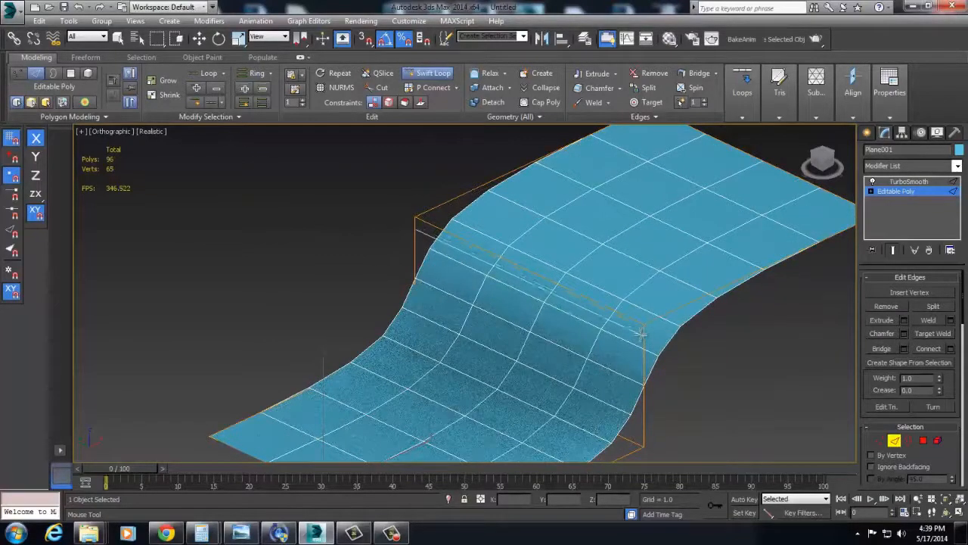
Add Swift Loop edge loops close to both sides of the step's upper edge and near its lower edge.
{"action": "left_click", "coordinate": [641, 331]}
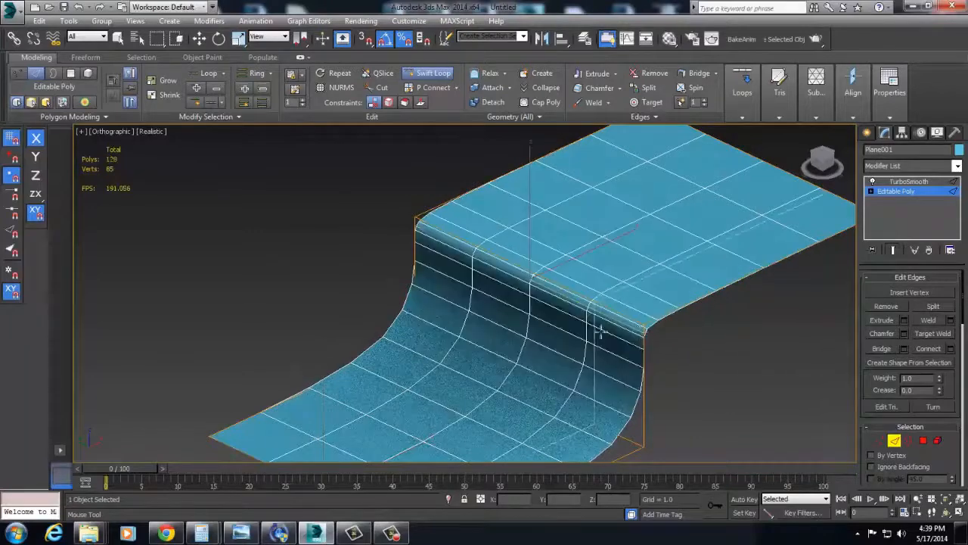
{"action": "left_click", "coordinate": [650, 319]}
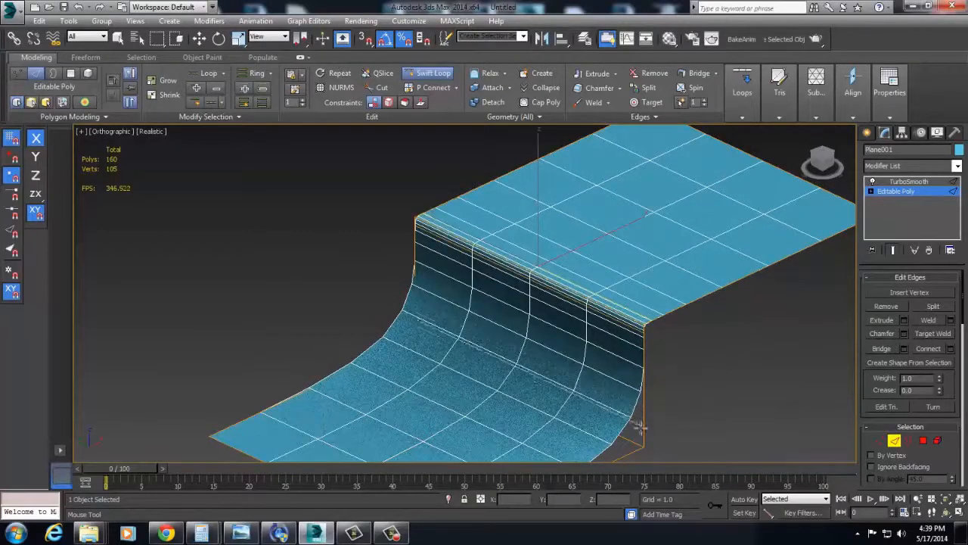
{"action": "left_click", "coordinate": [628, 404]}
{"action": "middle_click_drag", "start_coordinate": [628, 405], "coordinate": [605, 380], "text": "alt"}
{"action": "left_click", "coordinate": [642, 394]}
Undo the edge loops inserted around the step's upper and lower edges and leave edge editing.
{"action": "key", "text": "w"}
{"action": "key", "text": "ctrl+z"}
{"action": "key", "text": "ctrl+z"}
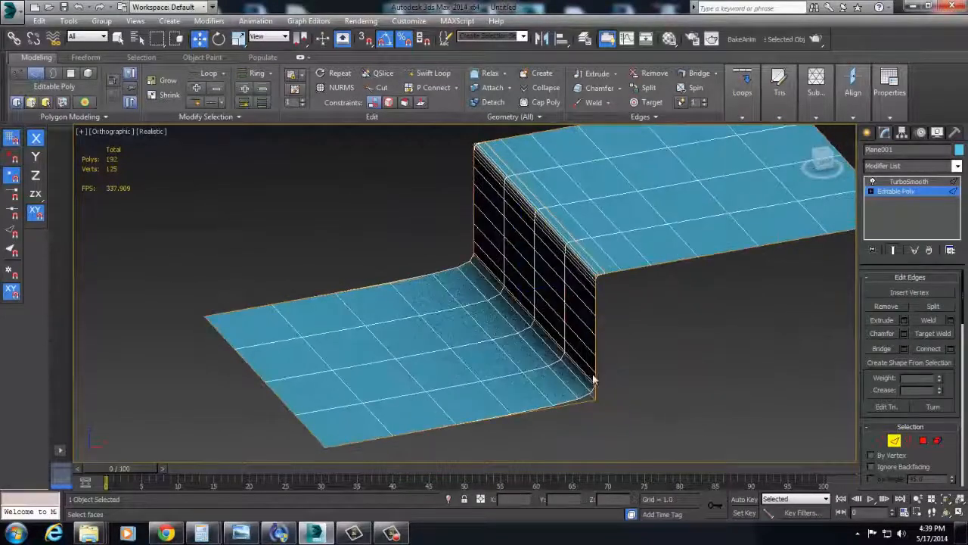
{"action": "middle_click_drag", "start_coordinate": [572, 313], "coordinate": [562, 251], "text": "alt"}
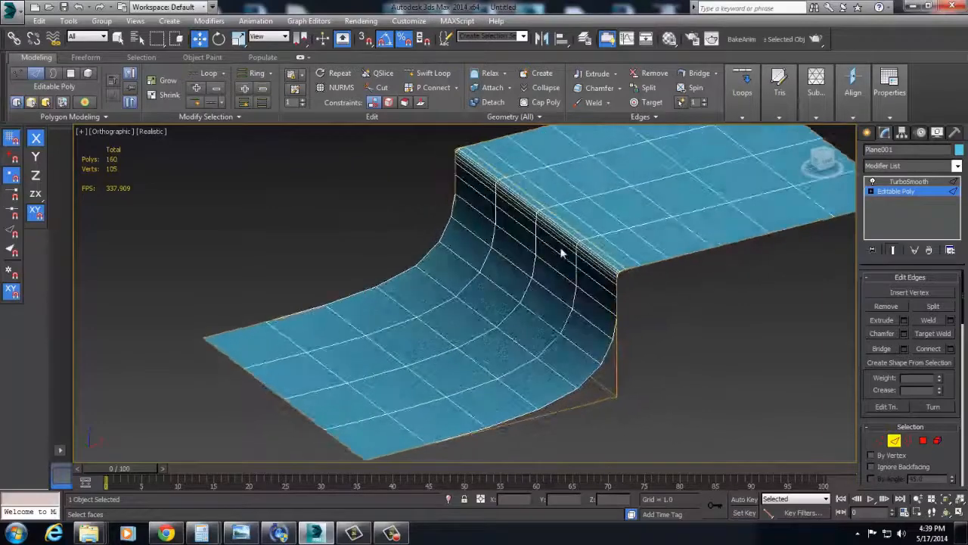
{"action": "middle_click_drag", "start_coordinate": [742, 318], "coordinate": [625, 257], "text": "alt"}
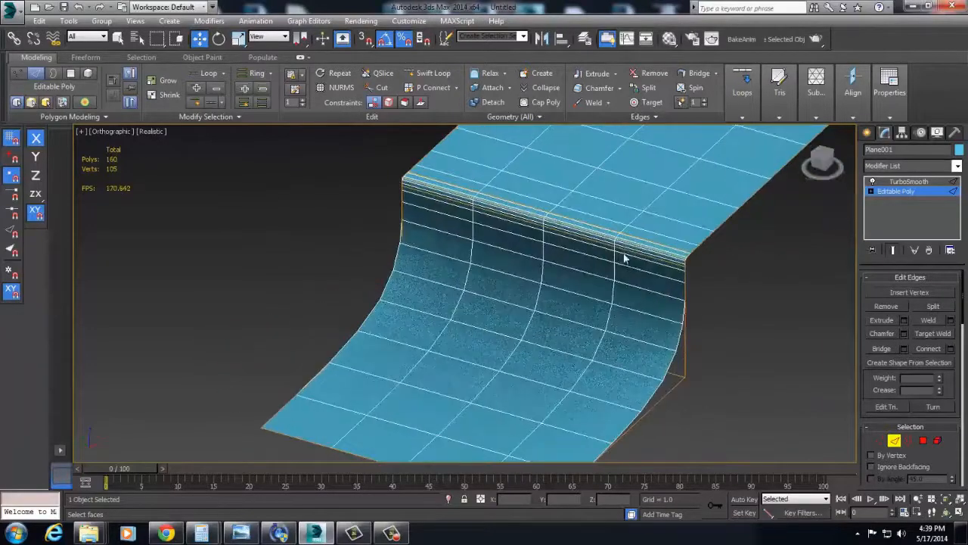
{"action": "middle_click_drag", "start_coordinate": [588, 350], "coordinate": [490, 317], "text": "alt"}
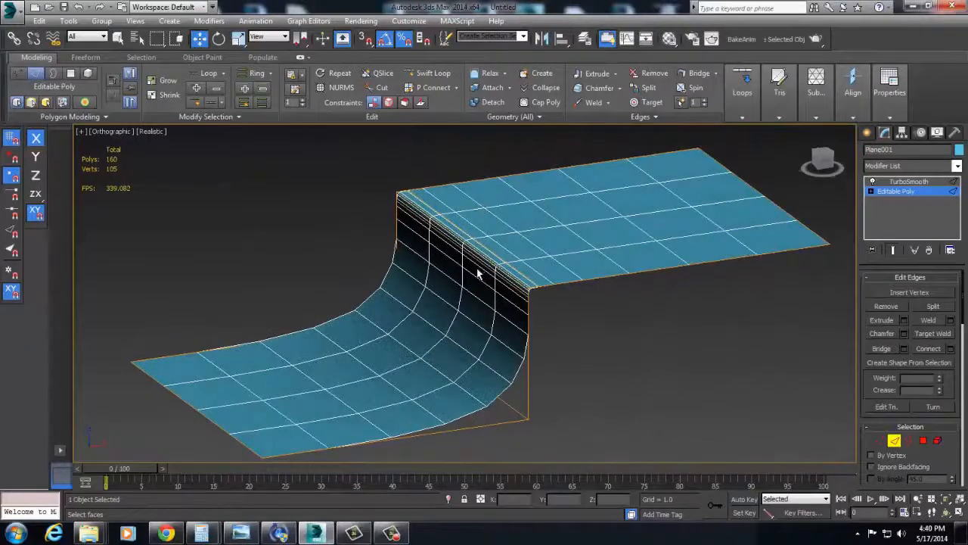
{"action": "middle_click_drag", "start_coordinate": [479, 268], "coordinate": [492, 250], "text": "alt"}
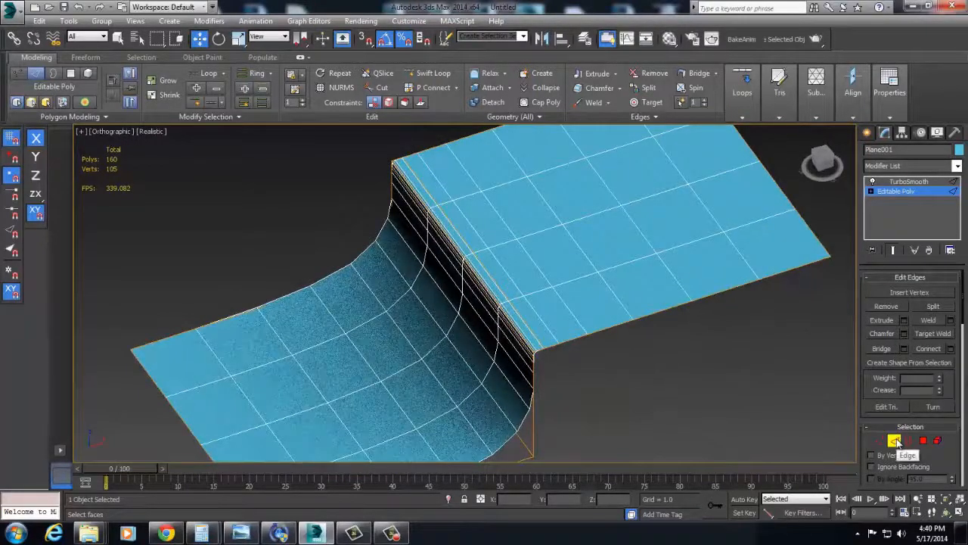
{"action": "key", "text": "ctrl+BackSpace"}
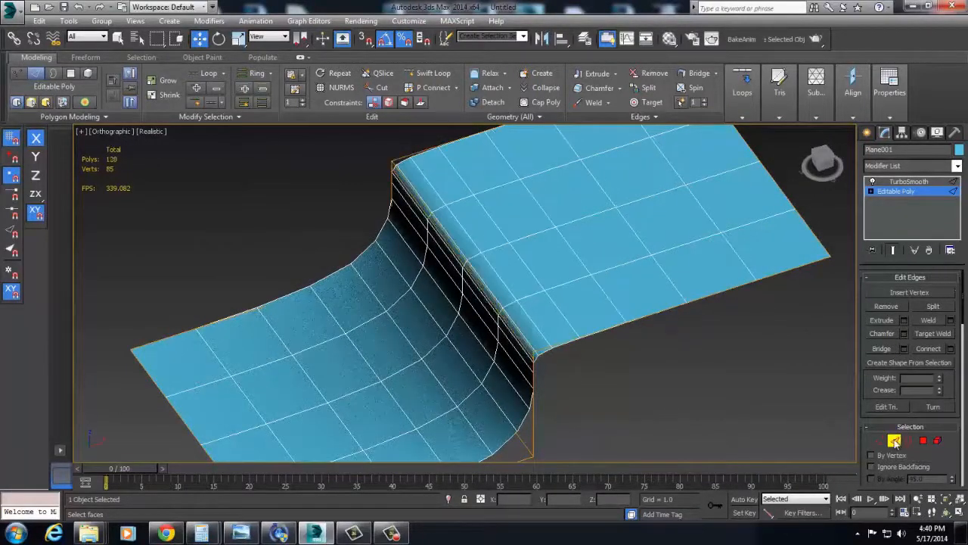
{"action": "left_click", "coordinate": [895, 440]}
Set the TurboSmooth modifier to separate its surface by Smoothing Groups.
{"action": "middle_click_drag", "start_coordinate": [769, 384], "coordinate": [798, 369], "text": "alt"}
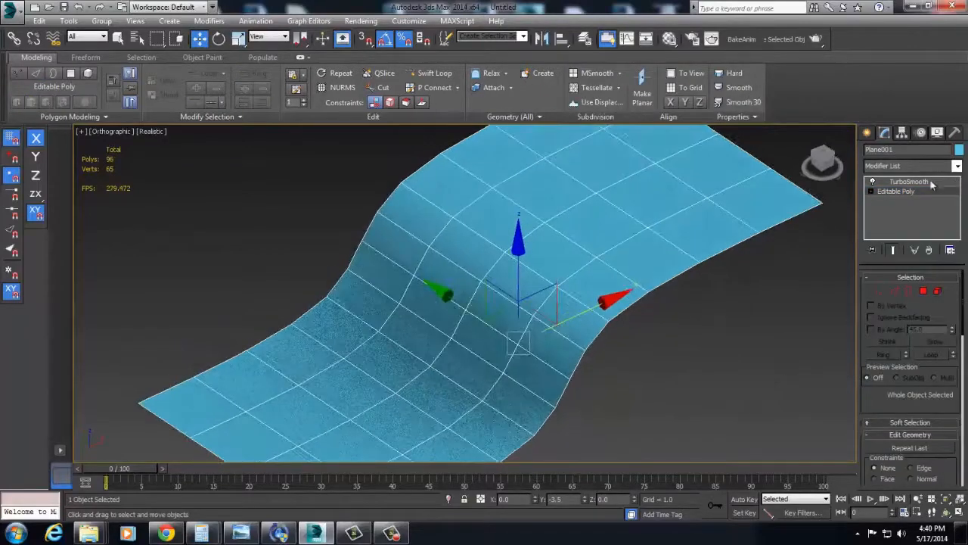
{"action": "left_click", "coordinate": [930, 183]}
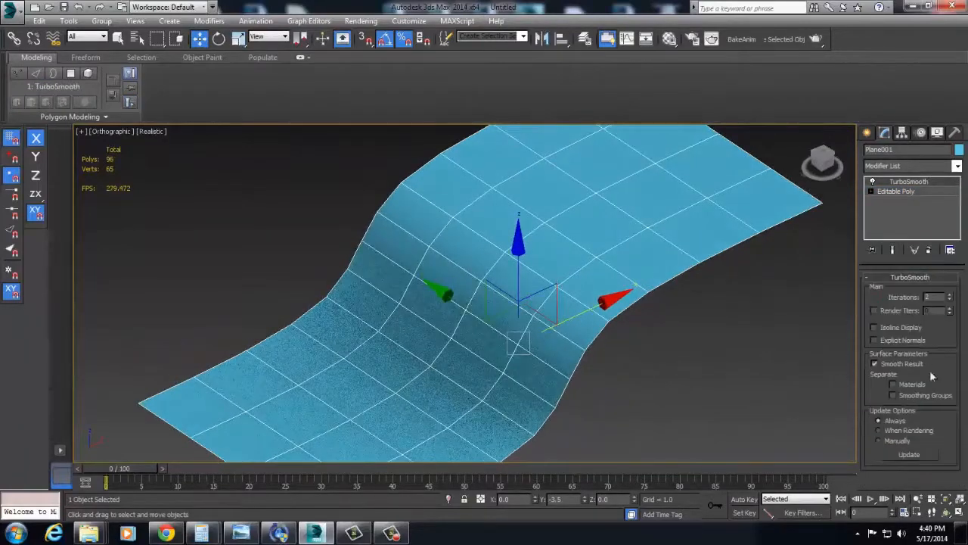
{"action": "left_click", "coordinate": [895, 395]}
{"action": "mouse_move", "coordinate": [711, 420]}
{"action": "middle_mouse_down", "text": "alt"}
{"action": "mouse_move", "coordinate": [648, 380]}
{"action": "mouse_move", "coordinate": [723, 428]}
{"action": "middle_mouse_up", "text": "alt"}
{"action": "middle_click_drag", "start_coordinate": [715, 368], "coordinate": [764, 363], "text": "alt"}
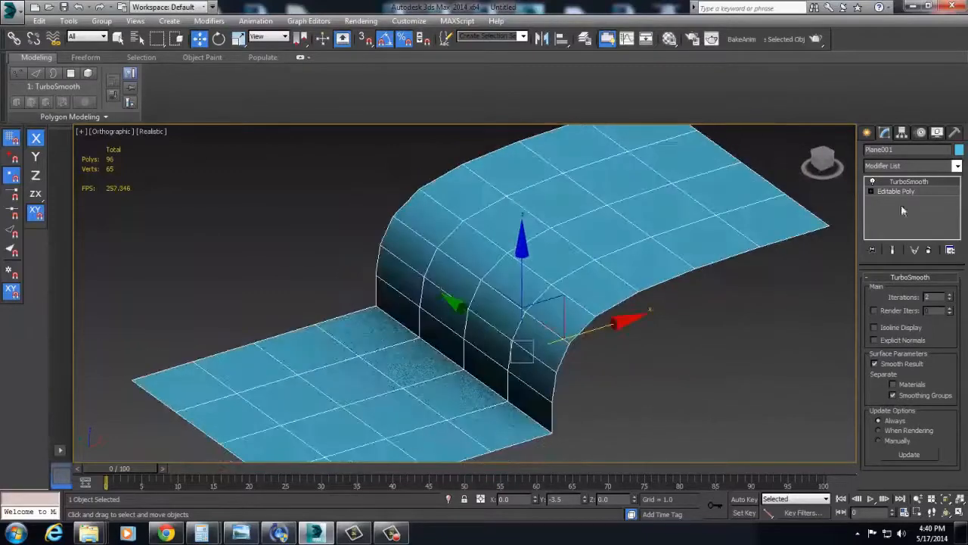
Apply Auto Smooth with the 45.0 threshold to the upper surface's polygon in the Editable Poly, and clear the selection.
{"action": "left_click", "coordinate": [924, 190]}
{"action": "left_click", "coordinate": [923, 290]}
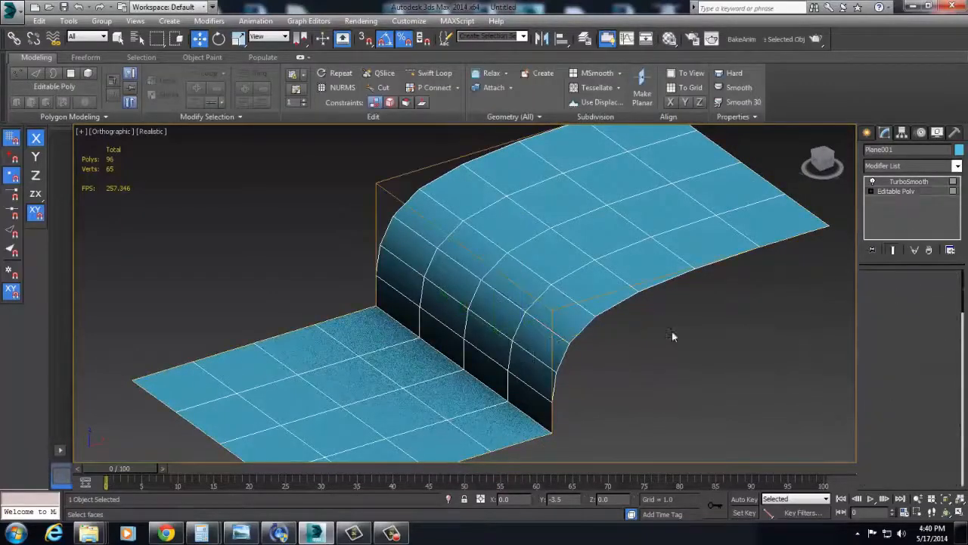
{"action": "left_click", "coordinate": [628, 239]}
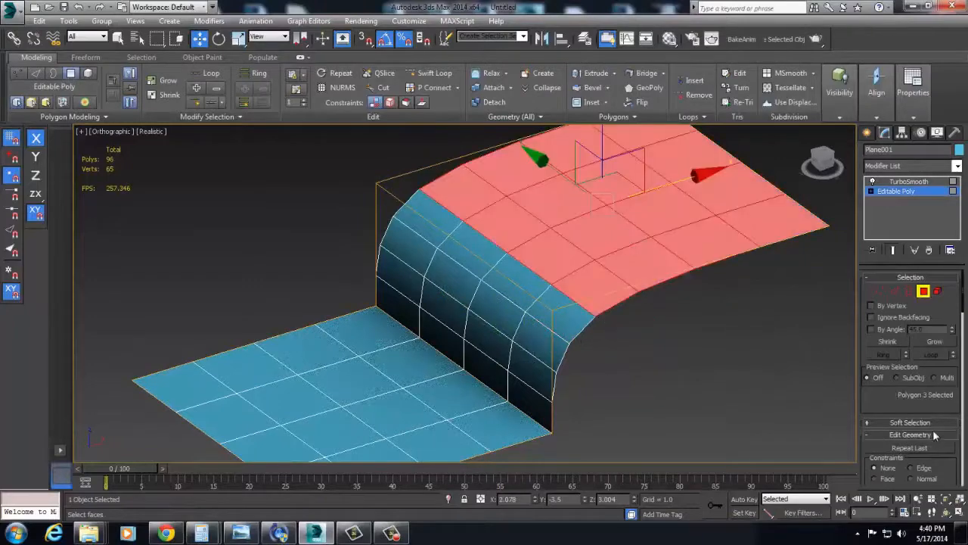
{"action": "scroll", "coordinate": [941, 434], "scroll_direction": "down", "scroll_amount": 5}
{"action": "scroll", "coordinate": [908, 424], "scroll_direction": "down", "scroll_amount": 5}
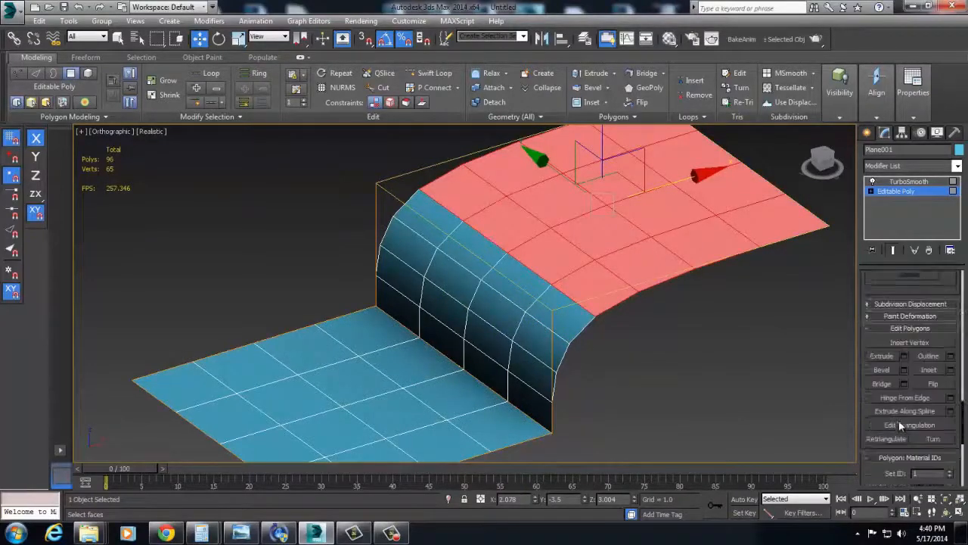
{"action": "left_click", "coordinate": [885, 431]}
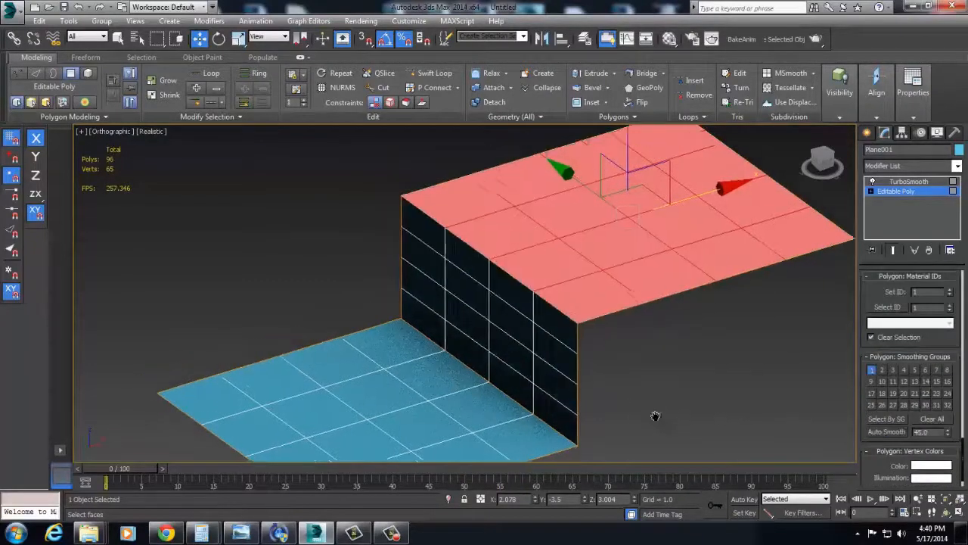
{"action": "left_click", "coordinate": [642, 386]}
{"action": "mouse_move", "coordinate": [411, 302]}
{"action": "middle_mouse_down", "text": "alt"}
{"action": "mouse_move", "coordinate": [406, 267]}
{"action": "mouse_move", "coordinate": [437, 337]}
{"action": "mouse_move", "coordinate": [387, 309]}
{"action": "mouse_move", "coordinate": [368, 277]}
{"action": "mouse_move", "coordinate": [450, 302]}
{"action": "mouse_move", "coordinate": [485, 278]}
{"action": "mouse_move", "coordinate": [406, 296]}
{"action": "mouse_move", "coordinate": [404, 308]}
{"action": "middle_mouse_up", "text": "alt"}
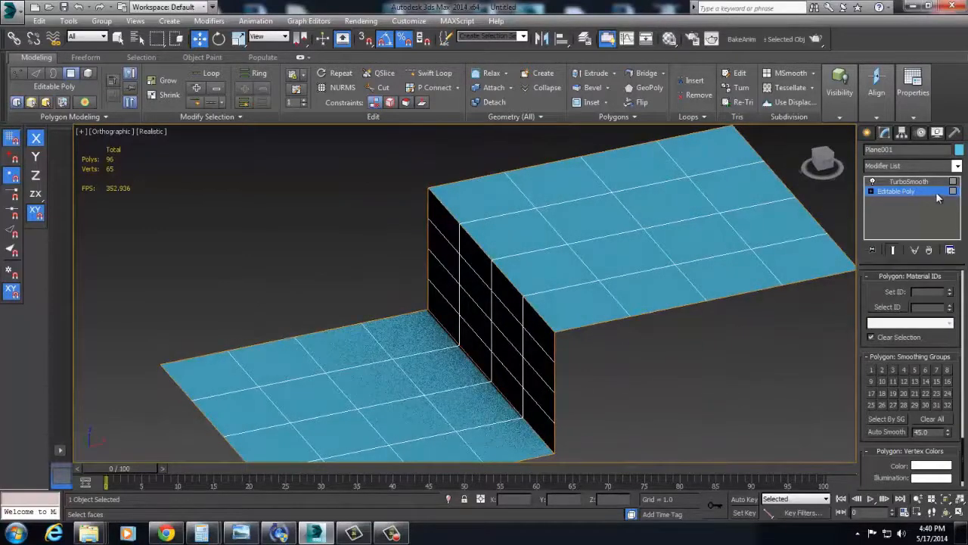
Remove the TurboSmooth modifier from the stepped surface.
{"action": "left_click", "coordinate": [938, 225]}
{"action": "left_click", "coordinate": [917, 183]}
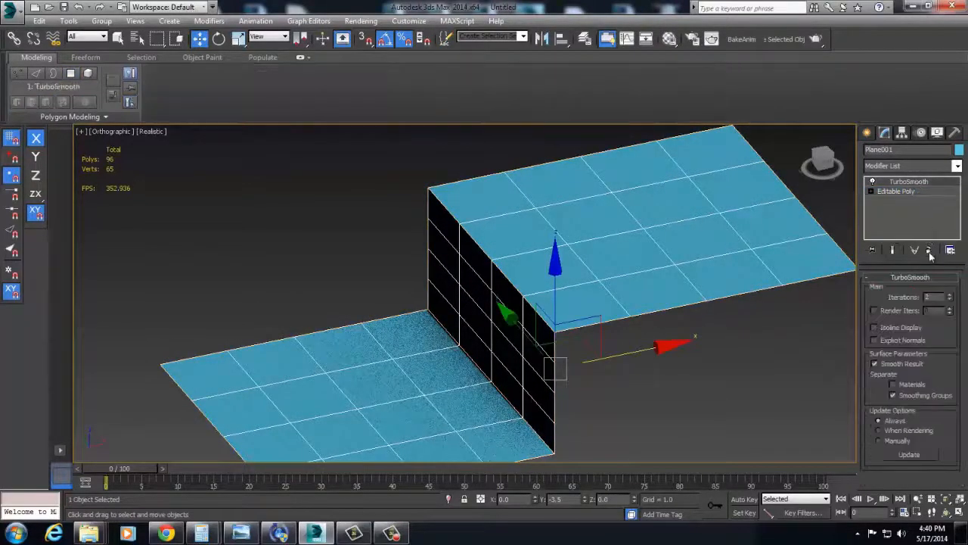
{"action": "left_click", "coordinate": [929, 249]}
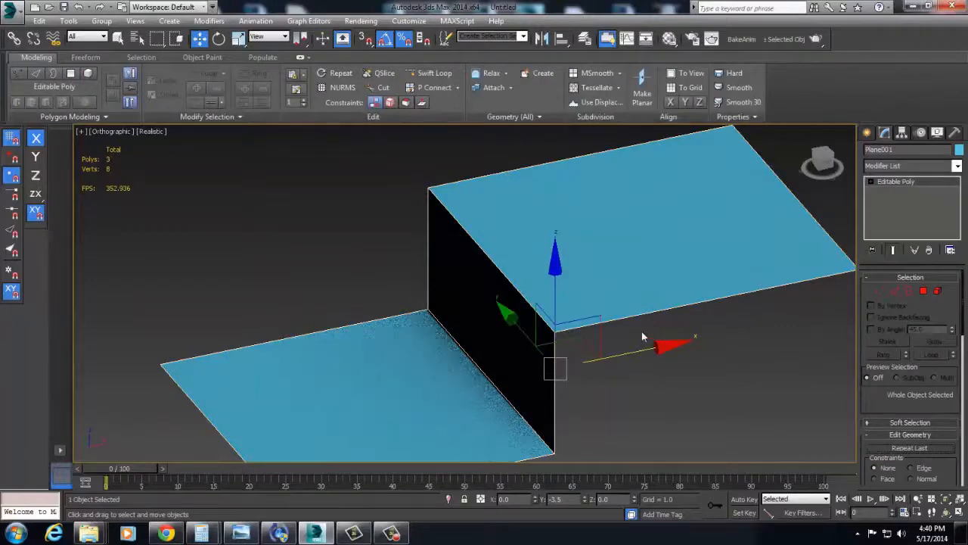
Select the step's upper and lower horizontal edges at the Editable Poly's edge level.
{"action": "mouse_move", "coordinate": [644, 337]}
{"action": "middle_mouse_down", "text": "alt"}
{"action": "mouse_move", "coordinate": [627, 352]}
{"action": "mouse_move", "coordinate": [652, 336]}
{"action": "mouse_move", "coordinate": [633, 361]}
{"action": "middle_mouse_up", "text": "alt"}
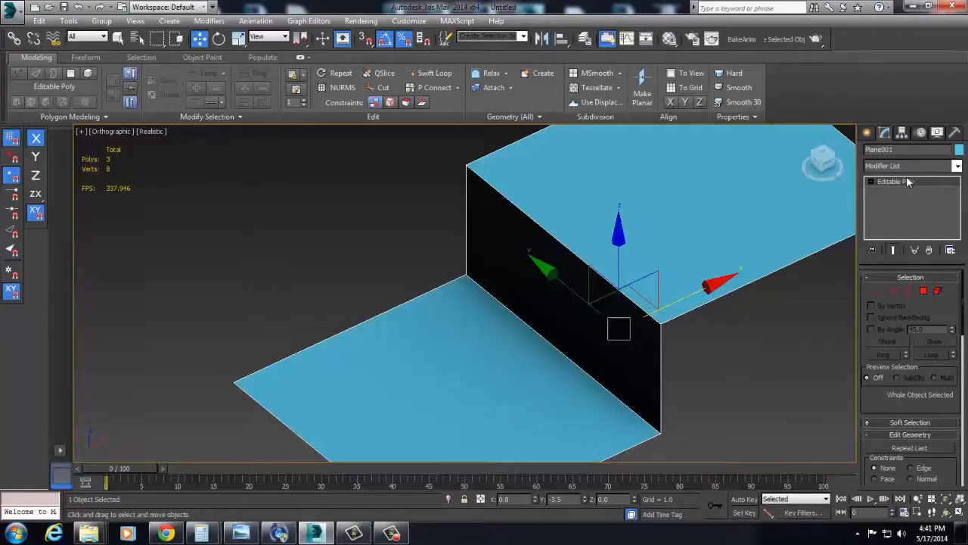
{"action": "middle_click_drag", "start_coordinate": [616, 356], "coordinate": [568, 387], "text": "alt"}
{"action": "key", "text": "2"}
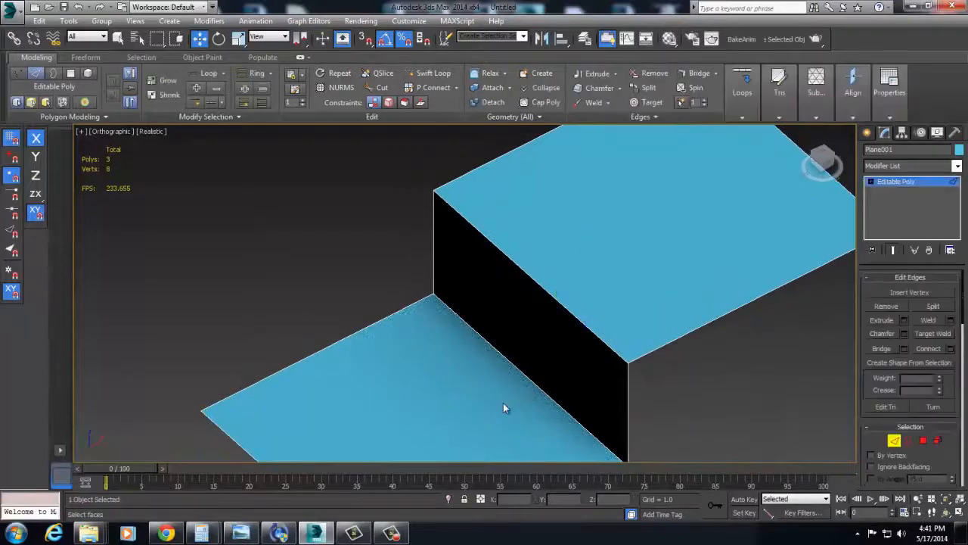
{"action": "left_click", "coordinate": [544, 367]}
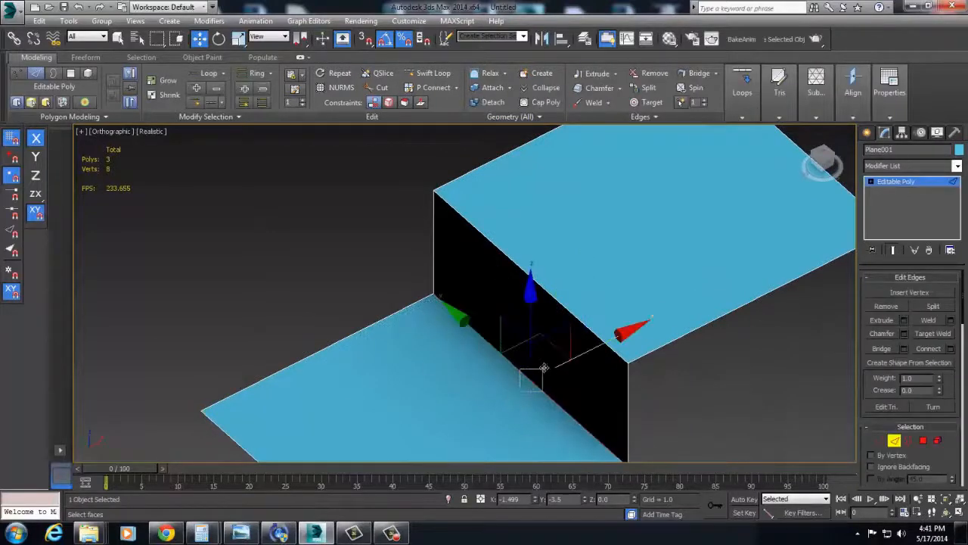
Try chamfering the step's two selected edges by 0.398 with two segments, and undo the chamfer.
{"action": "right_click", "coordinate": [596, 326]}
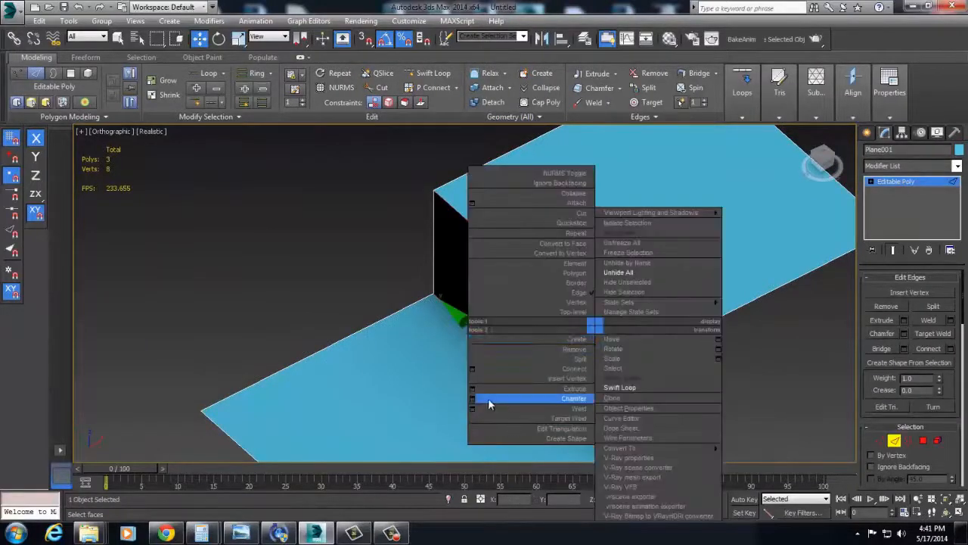
{"action": "left_click", "coordinate": [472, 400]}
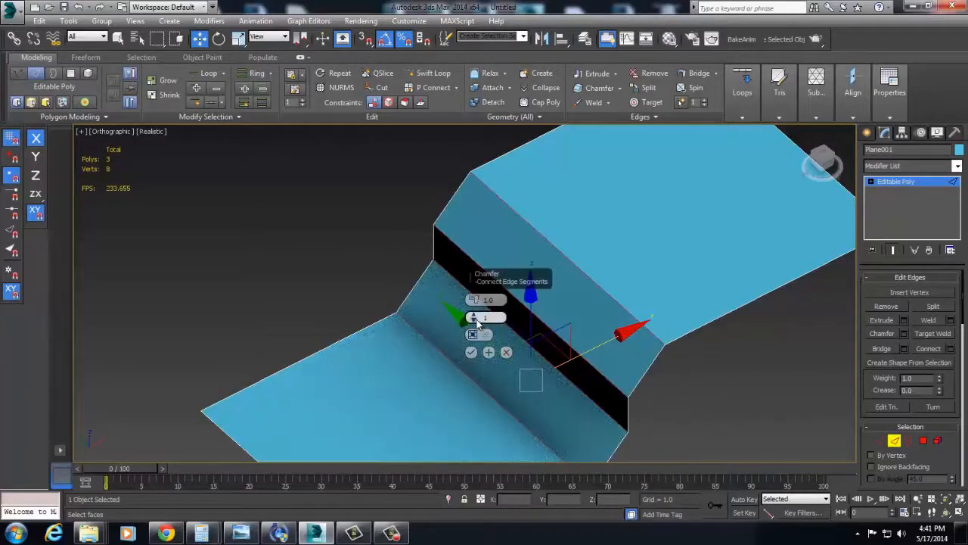
{"action": "left_click_drag", "start_coordinate": [472, 299], "coordinate": [472, 317]}
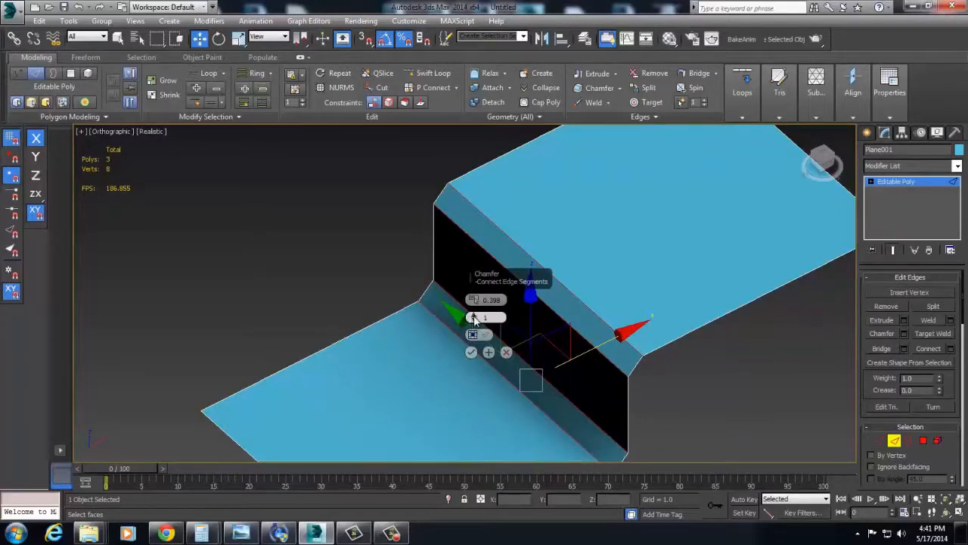
{"action": "left_click", "coordinate": [472, 352]}
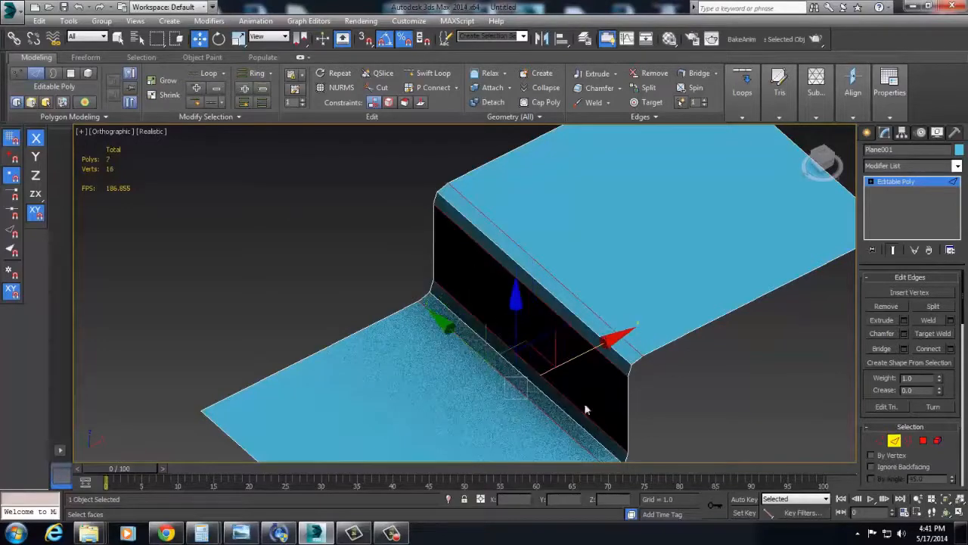
{"action": "scroll", "coordinate": [738, 400], "scroll_direction": "down", "scroll_amount": 2}
{"action": "key", "text": "ctrl+z"}
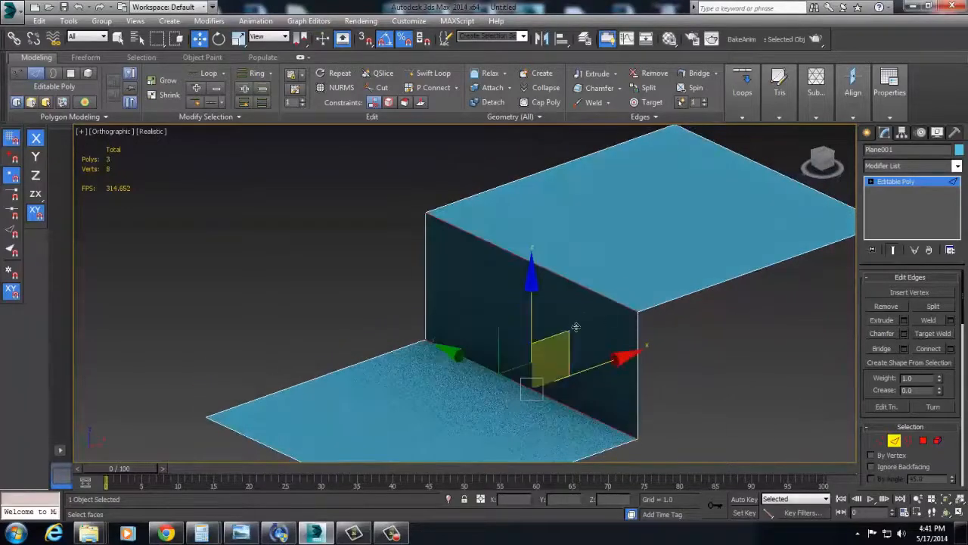
Chamfer the step's two selected edges by 0.398 with 2 segments.
{"action": "right_click", "coordinate": [574, 321]}
{"action": "left_click", "coordinate": [453, 392]}
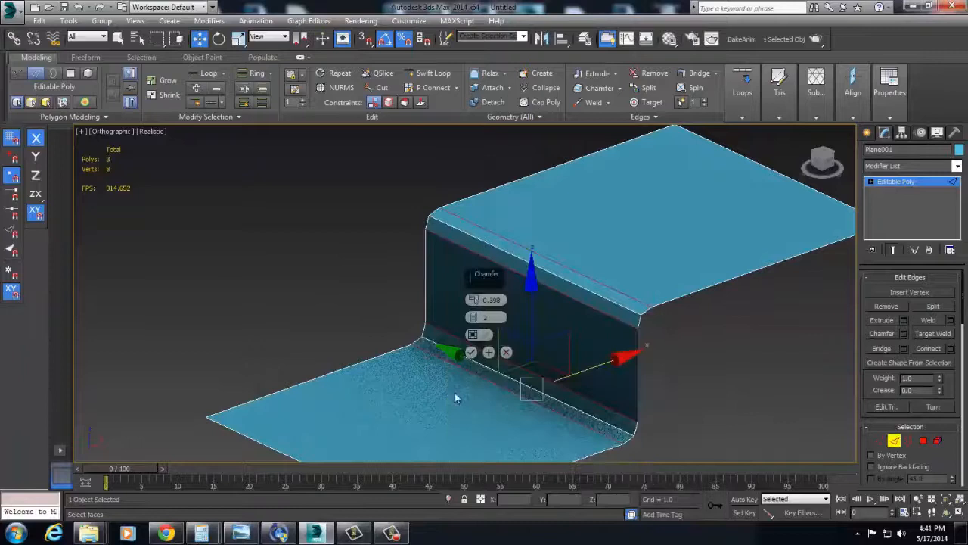
{"action": "left_click", "coordinate": [471, 352]}
Select only the four narrow chamfer polygons at polygon level, apply Auto Smooth at 45.0, and clear the selection.
{"action": "left_click", "coordinate": [922, 439]}
{"action": "key", "text": "ctrl+a"}
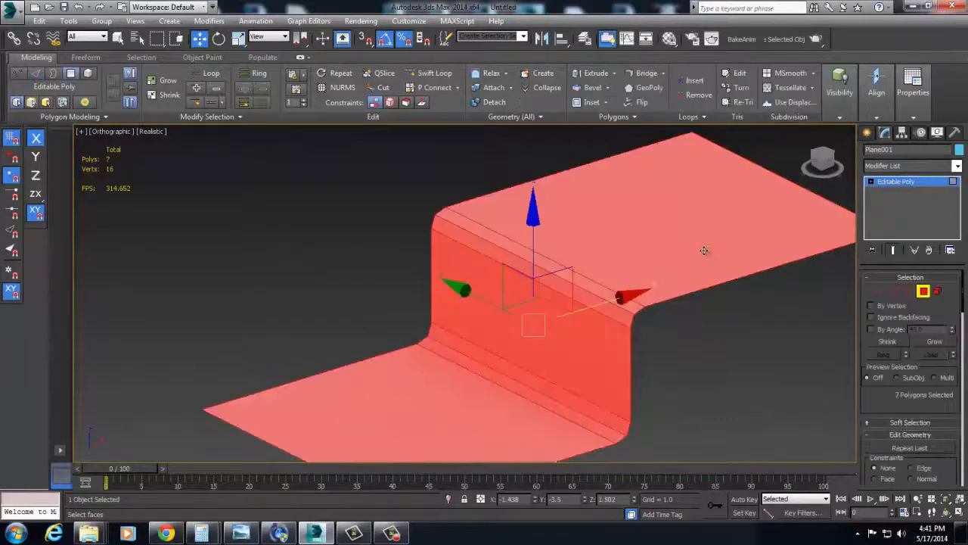
{"action": "left_click", "coordinate": [703, 250], "text": "alt"}
{"action": "left_click", "coordinate": [592, 363], "text": "alt"}
{"action": "left_click", "coordinate": [521, 409], "text": "alt"}
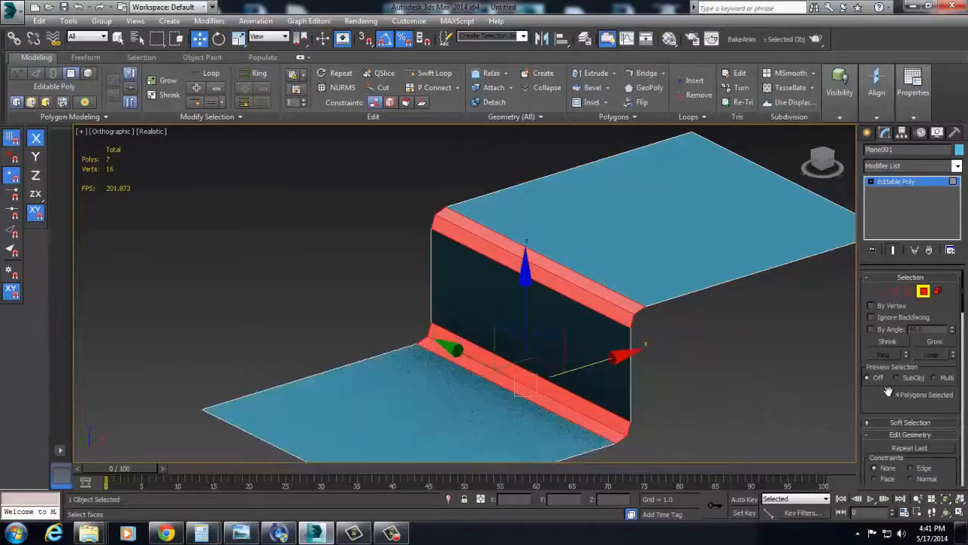
{"action": "scroll", "coordinate": [888, 393], "scroll_direction": "down", "scroll_amount": 15}
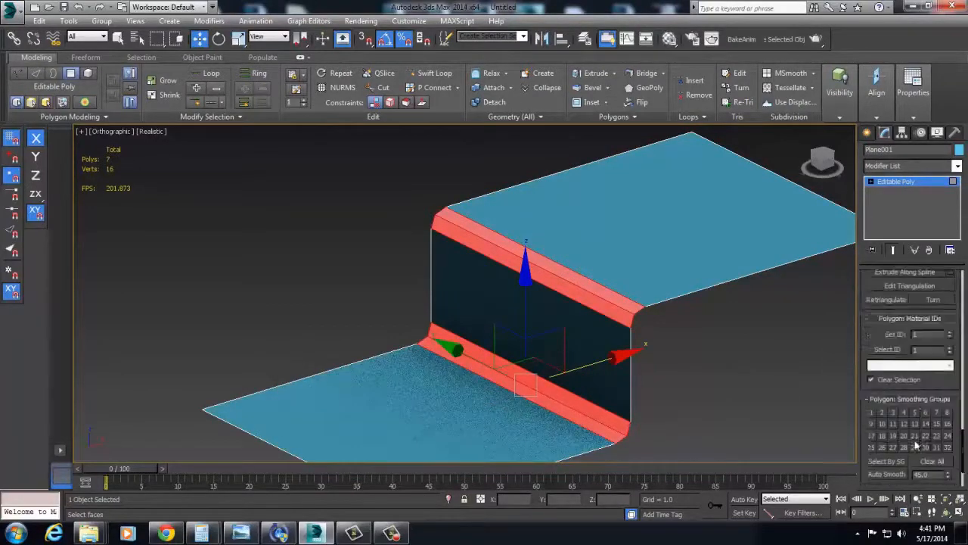
{"action": "scroll", "coordinate": [908, 435], "scroll_direction": "down", "scroll_amount": 3}
{"action": "left_click", "coordinate": [888, 412]}
{"action": "left_click", "coordinate": [746, 385]}
Turn off the edged-faces display for the selected stepped surface in the viewport.
{"action": "middle_click_drag", "start_coordinate": [746, 386], "coordinate": [729, 400], "text": "alt"}
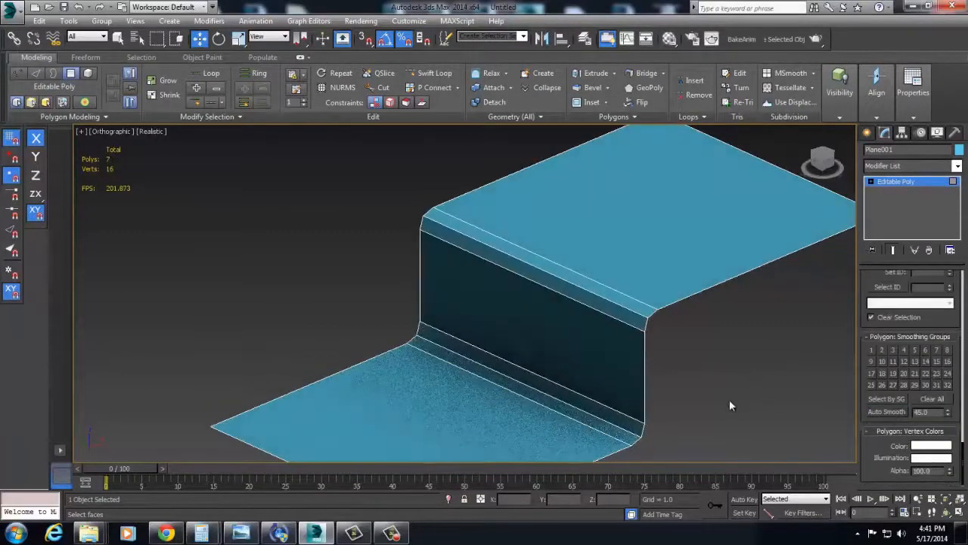
{"action": "scroll", "coordinate": [745, 381], "scroll_direction": "up", "scroll_amount": 2}
{"action": "scroll", "coordinate": [462, 323], "scroll_direction": "down", "scroll_amount": 5}
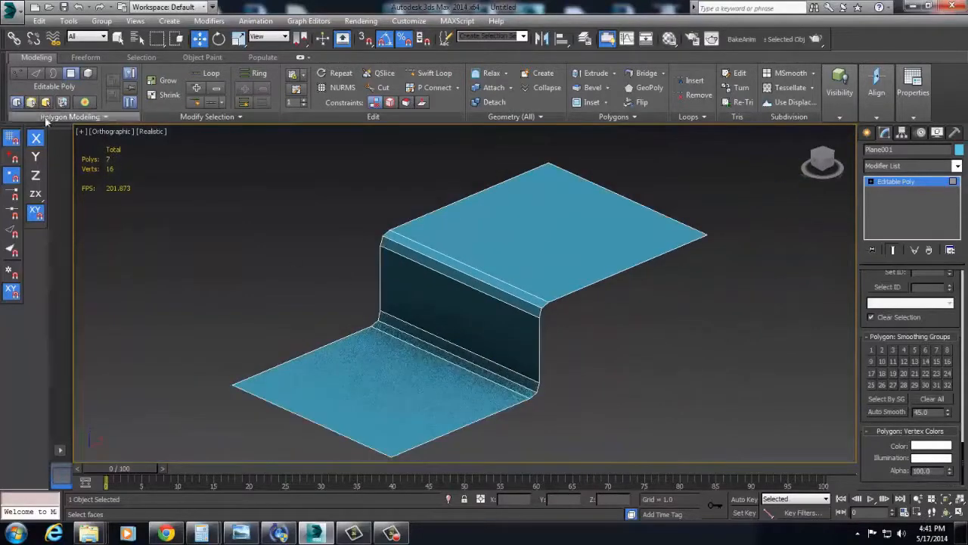
{"action": "left_click", "coordinate": [150, 131]}
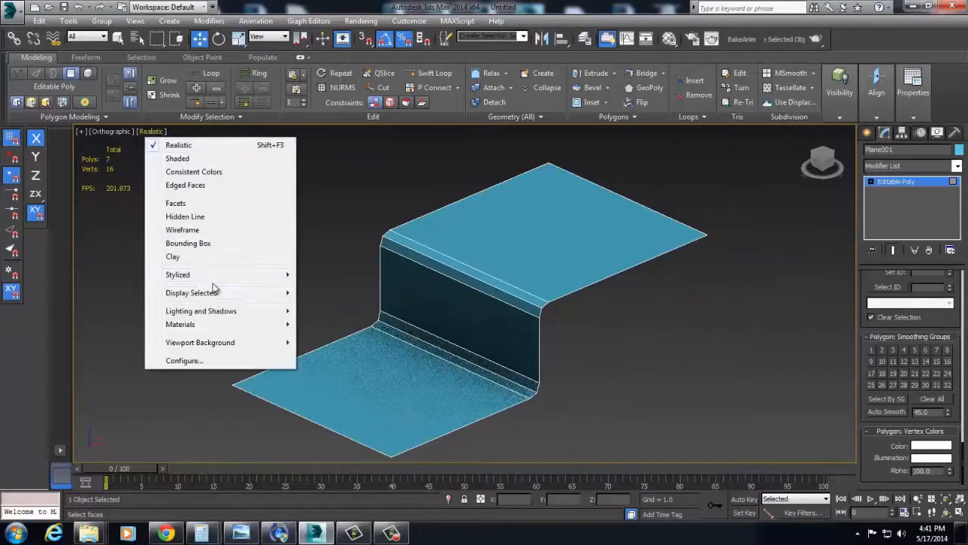
{"action": "mouse_move", "coordinate": [220, 293]}
{"action": "left_click", "coordinate": [357, 295]}
{"action": "scroll", "coordinate": [456, 329], "scroll_direction": "up", "scroll_amount": 5}
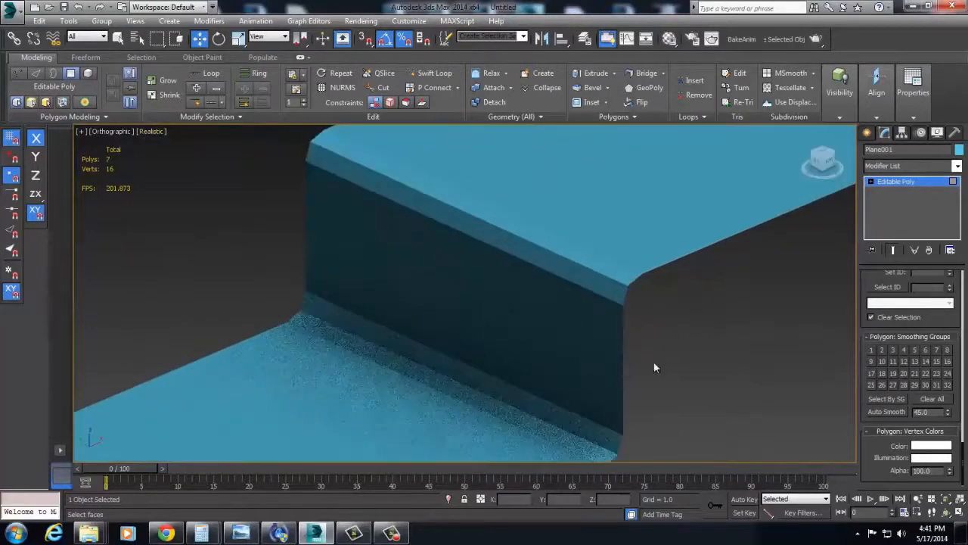
Select only the four chamfer polygons, apply Auto Smooth with a 180.0 threshold, and clear the selection.
{"action": "key", "text": "ctrl+a"}
{"action": "left_click", "coordinate": [566, 347], "text": "alt"}
{"action": "left_click", "coordinate": [683, 225], "text": "alt"}
{"action": "left_click", "coordinate": [425, 401], "text": "alt"}
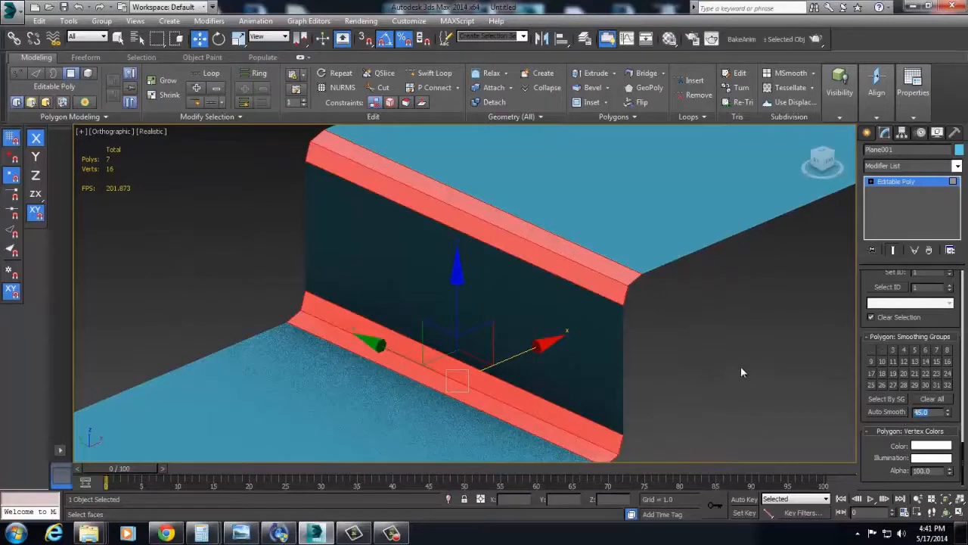
{"action": "key", "text": "Return"}
{"action": "left_click", "coordinate": [884, 412]}
{"action": "left_click", "coordinate": [729, 380]}
Examine the smoothing groups of the vertical face, the upper chamfer strip and the top surface.
{"action": "scroll", "coordinate": [646, 365], "scroll_direction": "down", "scroll_amount": 3}
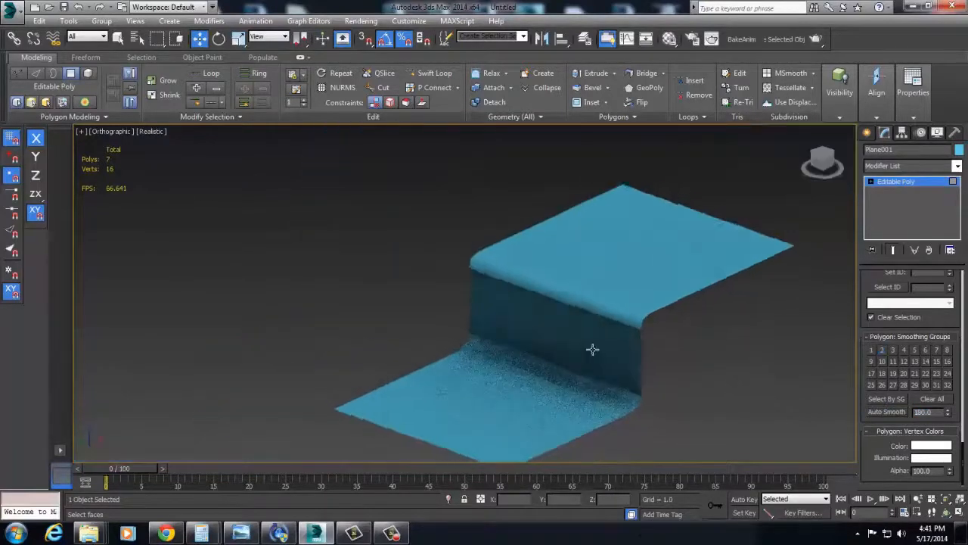
{"action": "middle_click_drag", "start_coordinate": [592, 350], "coordinate": [482, 293], "text": "alt"}
{"action": "left_click", "coordinate": [602, 346]}
{"action": "scroll", "coordinate": [610, 348], "scroll_direction": "up", "scroll_amount": 3}
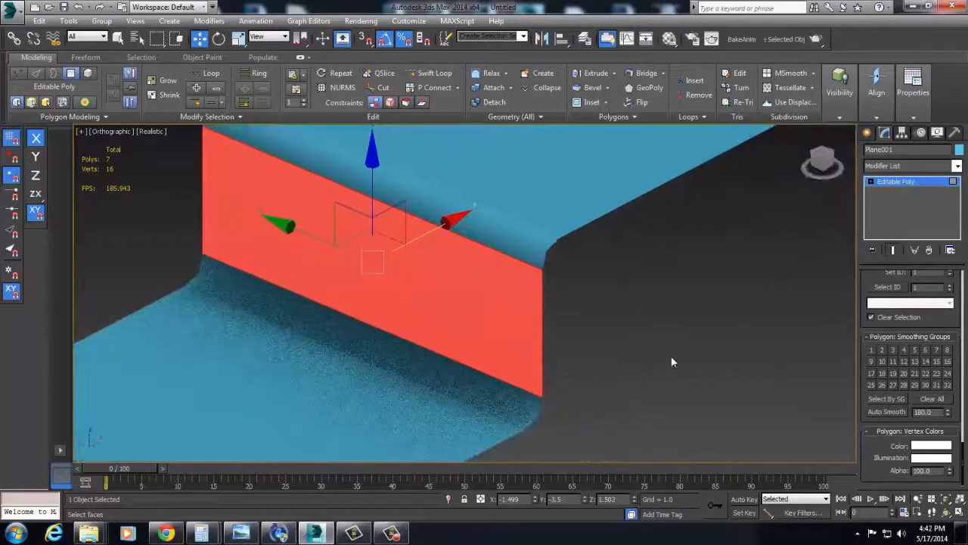
{"action": "left_click", "coordinate": [671, 359]}
{"action": "left_click", "coordinate": [528, 238]}
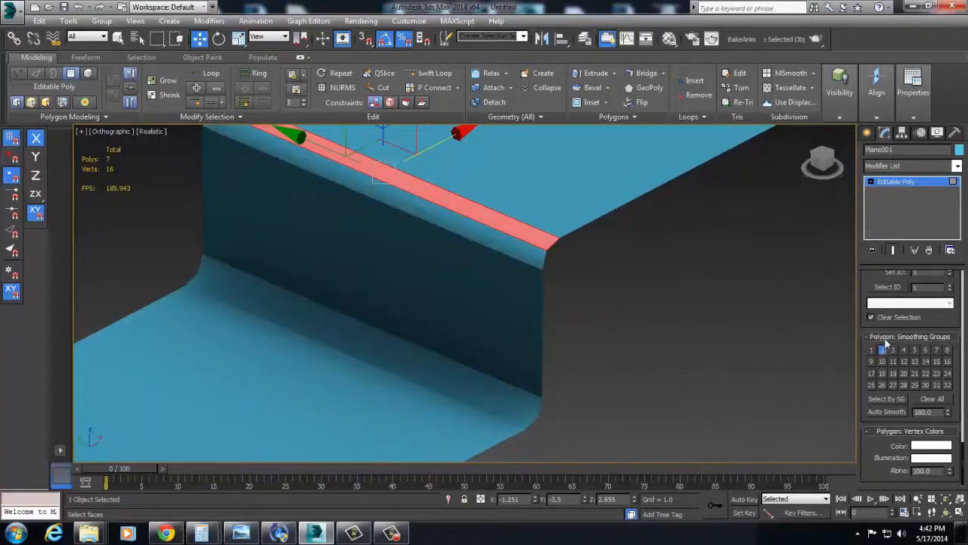
{"action": "left_click", "coordinate": [547, 220]}
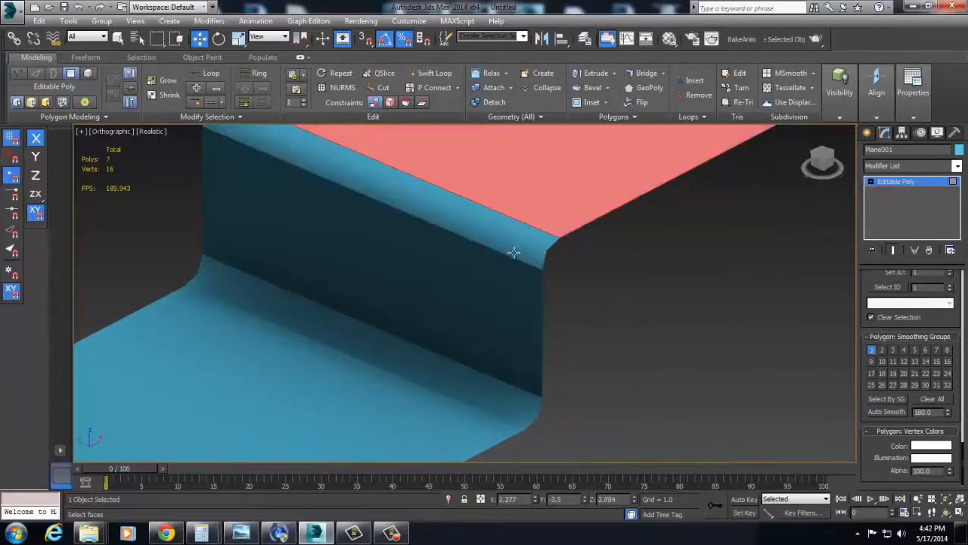
{"action": "left_click", "coordinate": [503, 286]}
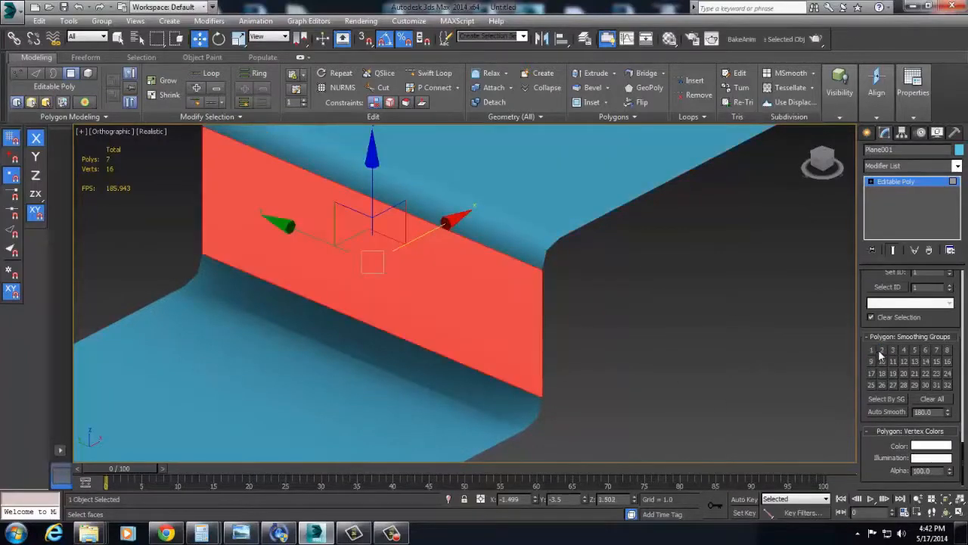
{"action": "left_click", "coordinate": [616, 342]}
Select the vertical face together with all chamfer polygons, apply Auto Smooth at 180.0, and clear the selection.
{"action": "middle_click_drag", "start_coordinate": [616, 343], "coordinate": [631, 373], "text": "alt"}
{"action": "left_click_drag", "start_coordinate": [534, 215], "coordinate": [534, 215]}
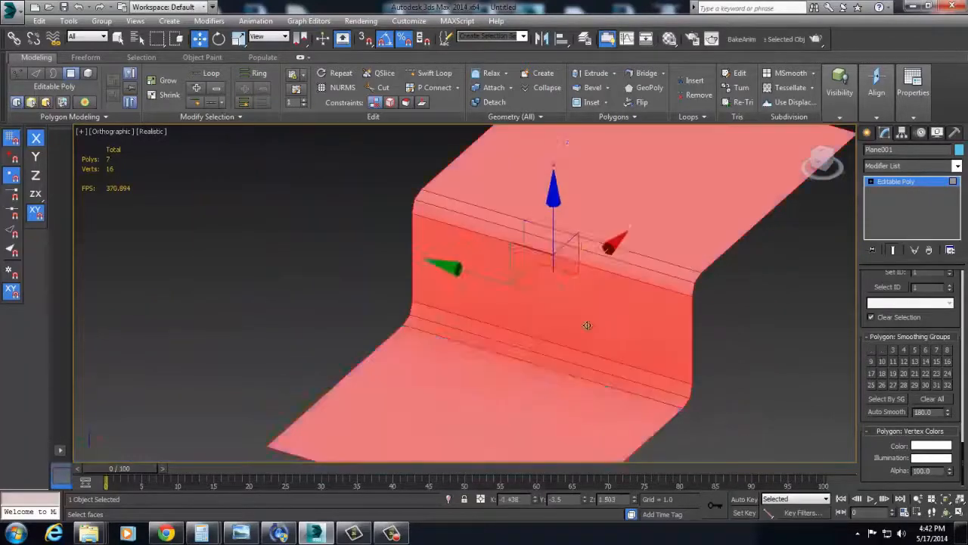
{"action": "left_click", "coordinate": [533, 382], "text": "alt"}
{"action": "left_click", "coordinate": [681, 212], "text": "alt"}
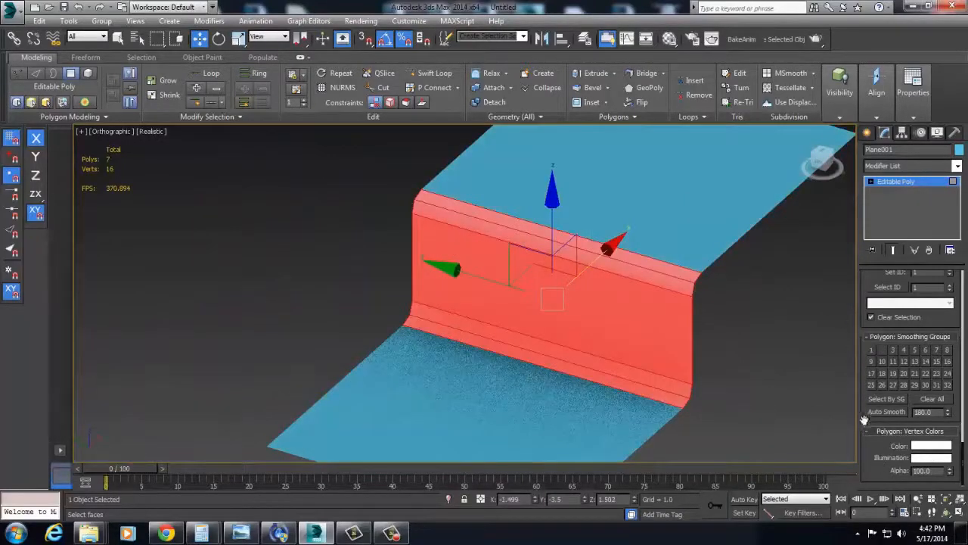
{"action": "left_click", "coordinate": [887, 412]}
{"action": "left_click", "coordinate": [750, 361]}
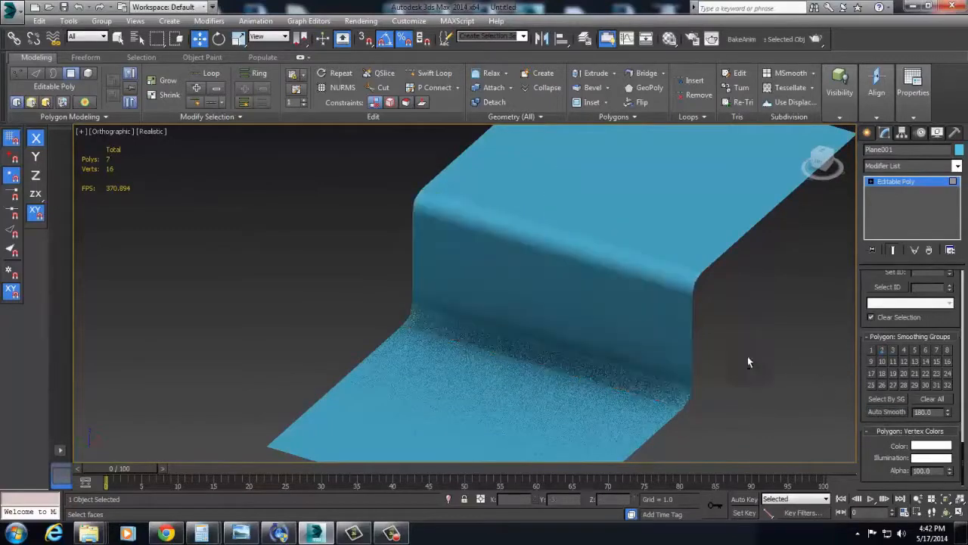
Check the smoothing groups of the lower surface, the upper surface and the vertical face one by one.
{"action": "middle_click_drag", "start_coordinate": [750, 361], "coordinate": [578, 242], "text": "alt"}
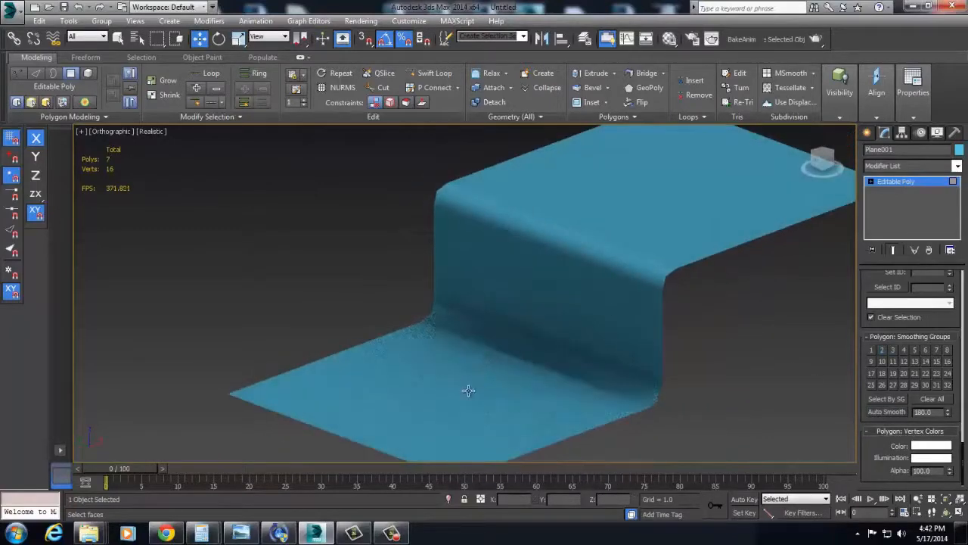
{"action": "middle_click_drag", "start_coordinate": [468, 391], "coordinate": [476, 378], "text": "alt"}
{"action": "left_click", "coordinate": [515, 354]}
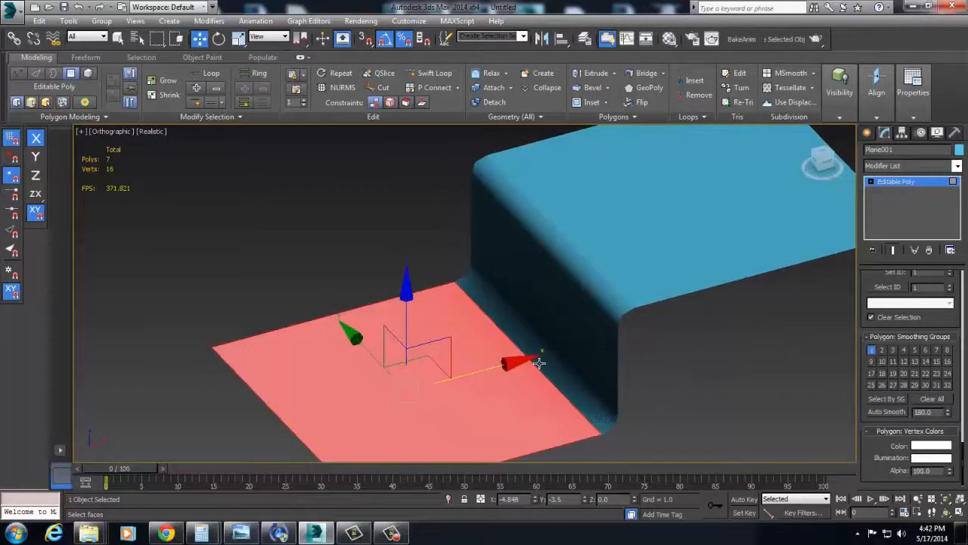
{"action": "left_click", "coordinate": [616, 254]}
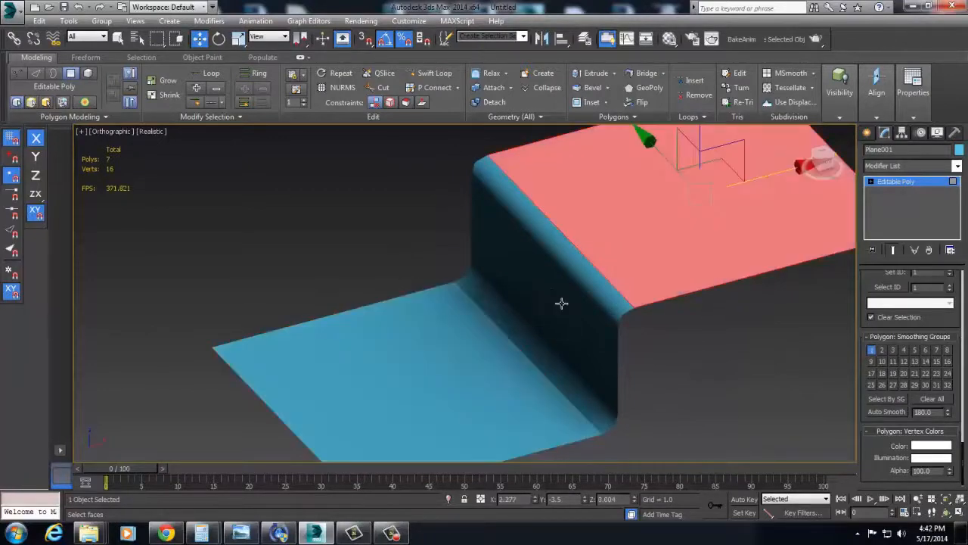
{"action": "left_click", "coordinate": [546, 281]}
{"action": "scroll", "coordinate": [560, 244], "scroll_direction": "up", "scroll_amount": 1}
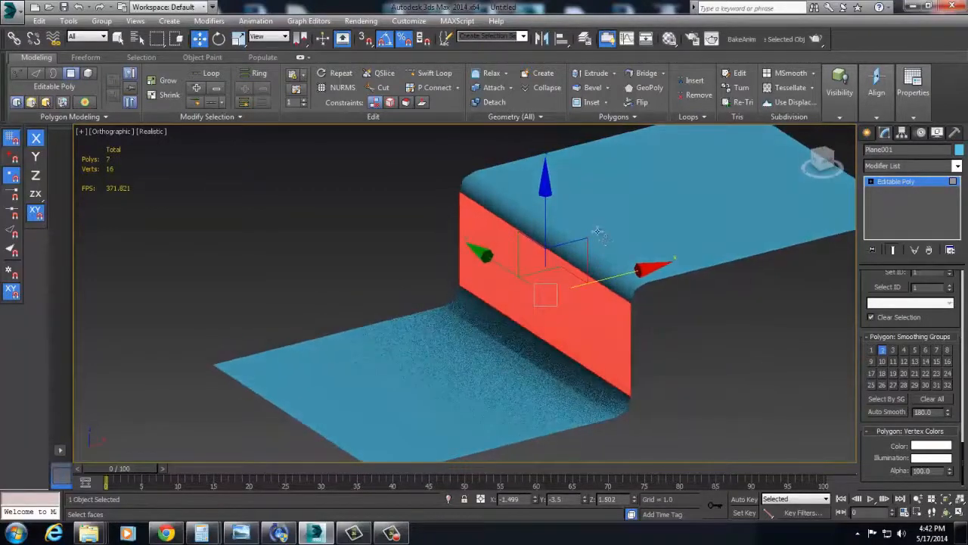
{"action": "scroll", "coordinate": [611, 247], "scroll_direction": "up", "scroll_amount": 3}
{"action": "middle_click_drag", "start_coordinate": [611, 320], "coordinate": [645, 264]}
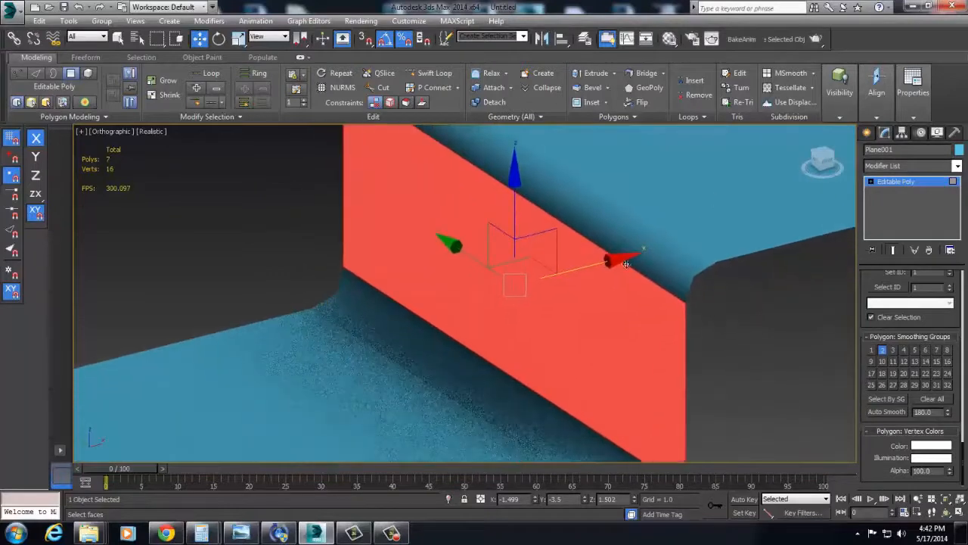
{"action": "left_click", "coordinate": [705, 366]}
Assign smoothing group 2 to the lower flat surface's polygon and clear the selection.
{"action": "middle_click_drag", "start_coordinate": [653, 368], "coordinate": [685, 307]}
{"action": "left_click", "coordinate": [453, 348]}
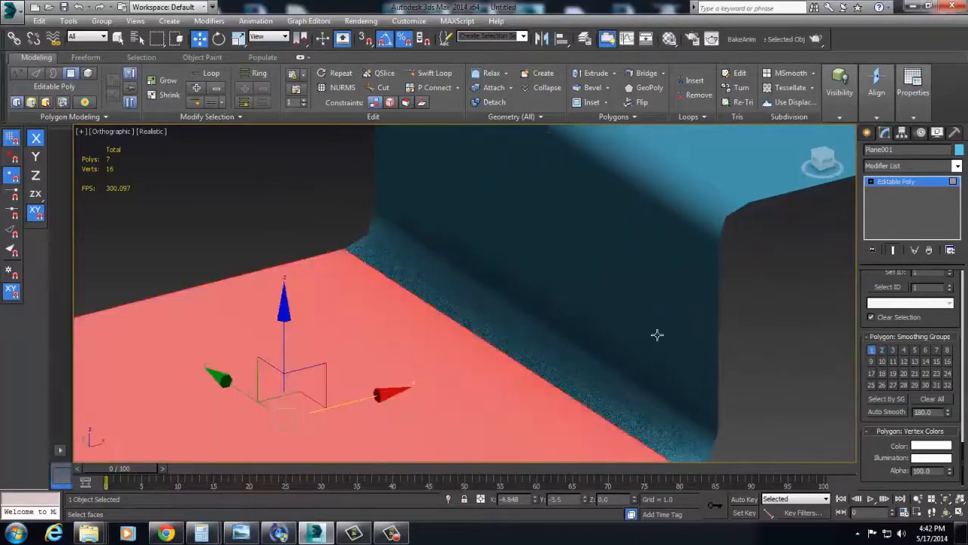
{"action": "left_click", "coordinate": [882, 350]}
{"action": "left_click", "coordinate": [738, 377]}
Switch the viewport shading to Shaded and select the step's vertical polygon to inspect its smoothing.
{"action": "scroll", "coordinate": [713, 378], "scroll_direction": "down", "scroll_amount": 4}
{"action": "middle_click_drag", "start_coordinate": [699, 372], "coordinate": [467, 260], "text": "alt"}
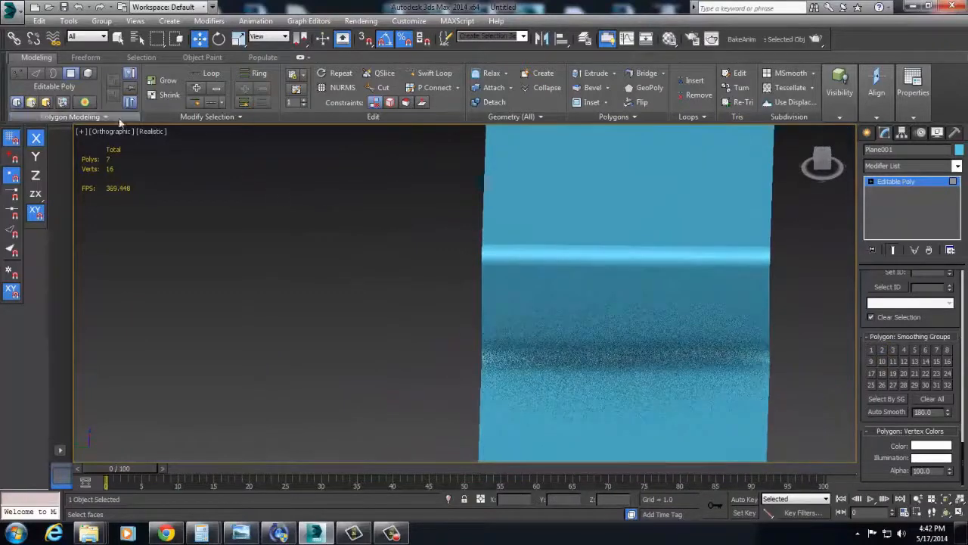
{"action": "left_click", "coordinate": [154, 131]}
{"action": "left_click", "coordinate": [189, 157]}
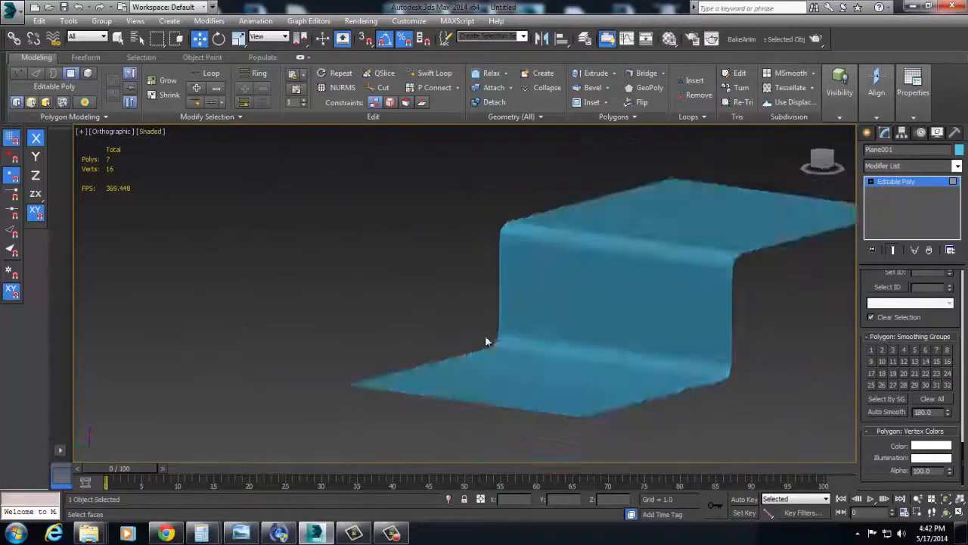
{"action": "middle_click_drag", "start_coordinate": [487, 339], "coordinate": [479, 356], "text": "alt"}
{"action": "scroll", "coordinate": [480, 355], "scroll_direction": "up", "scroll_amount": 6}
{"action": "left_click", "coordinate": [620, 266]}
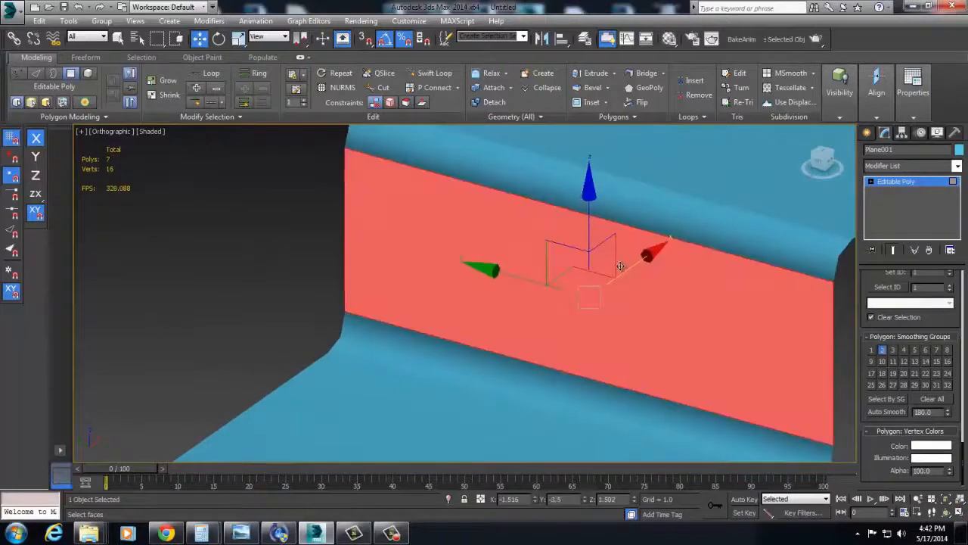
{"action": "scroll", "coordinate": [661, 272], "scroll_direction": "down", "scroll_amount": 5}
{"action": "scroll", "coordinate": [533, 280], "scroll_direction": "up", "scroll_amount": 5}
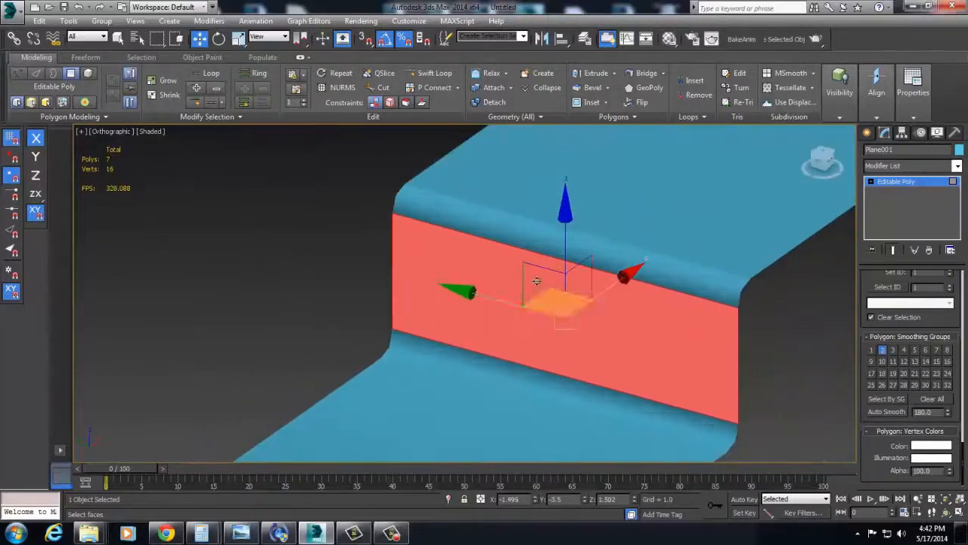
Select the middle edges of the upper and lower chamfers at edge level.
{"action": "left_click", "coordinate": [493, 225]}
{"action": "key", "text": "2"}
{"action": "left_click", "coordinate": [495, 223]}
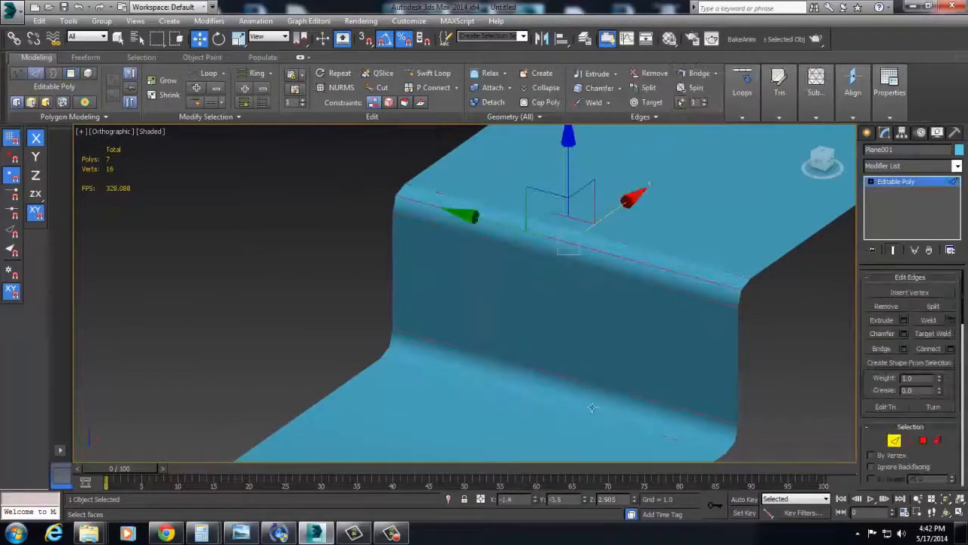
{"action": "left_click", "coordinate": [619, 409]}
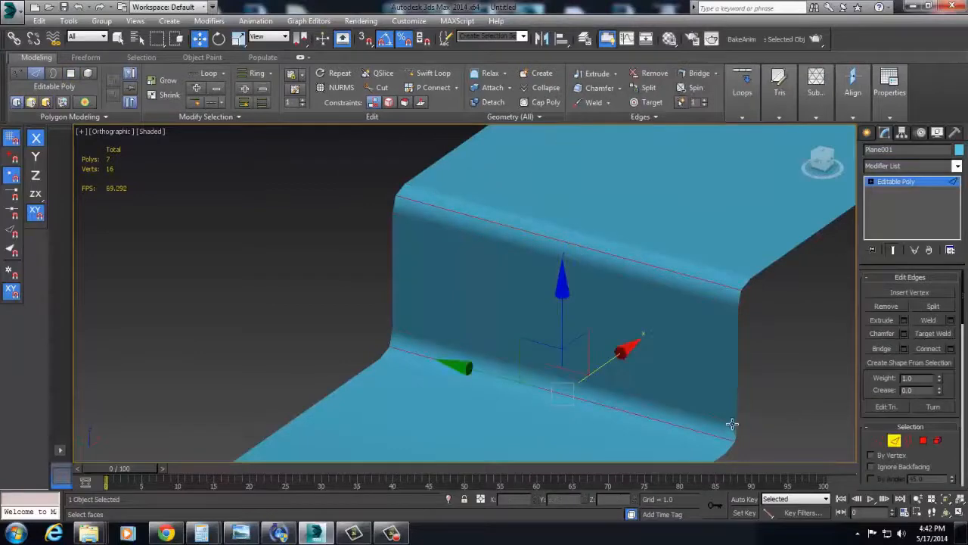
Try removing the two chamfers' middle edges together with their vertices, and undo the removal.
{"action": "key", "text": "ctrl+BackSpace"}
{"action": "middle_click_drag", "start_coordinate": [681, 379], "coordinate": [632, 283], "text": "alt"}
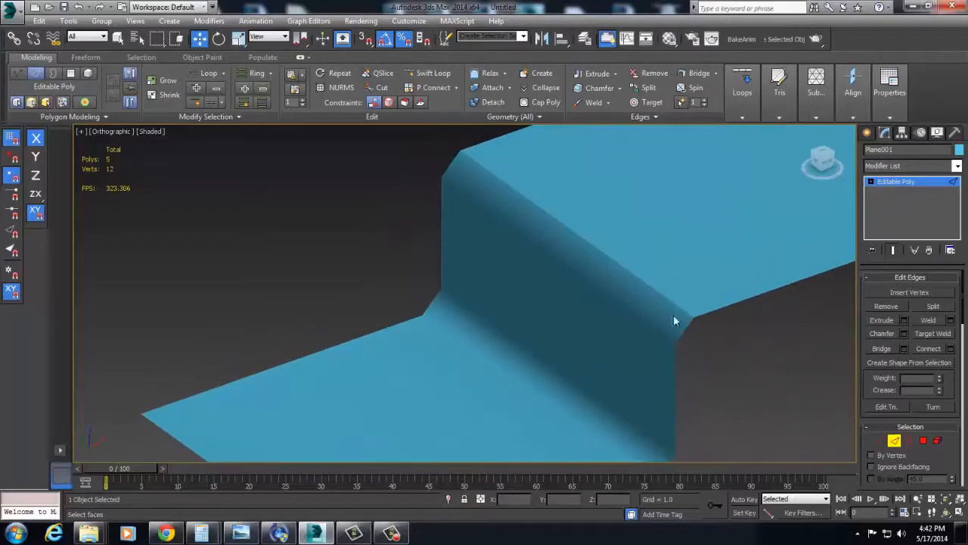
{"action": "key", "text": "ctrl+z"}
Remove the middle edges of both chamfers together with their vertices, and leave edge level.
{"action": "left_click", "coordinate": [894, 441]}
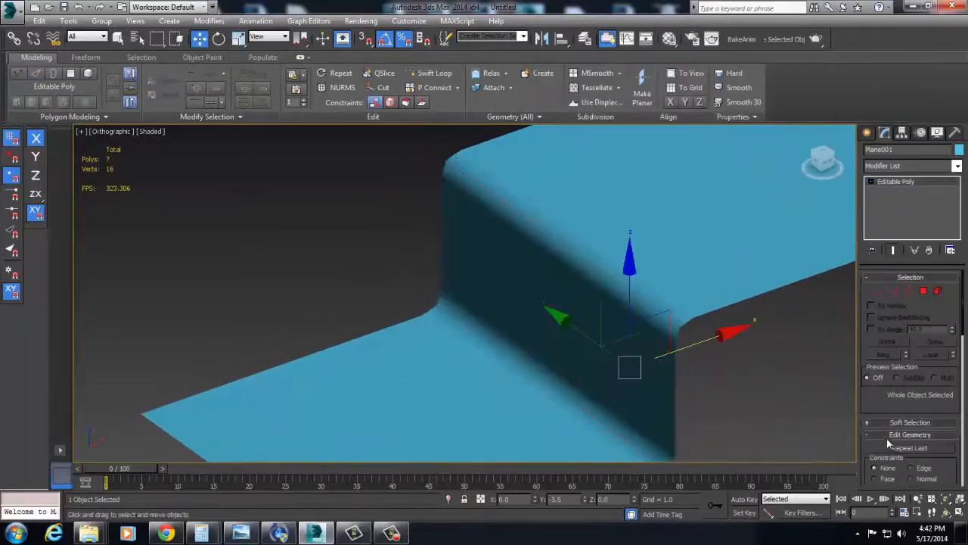
{"action": "left_click", "coordinate": [896, 292]}
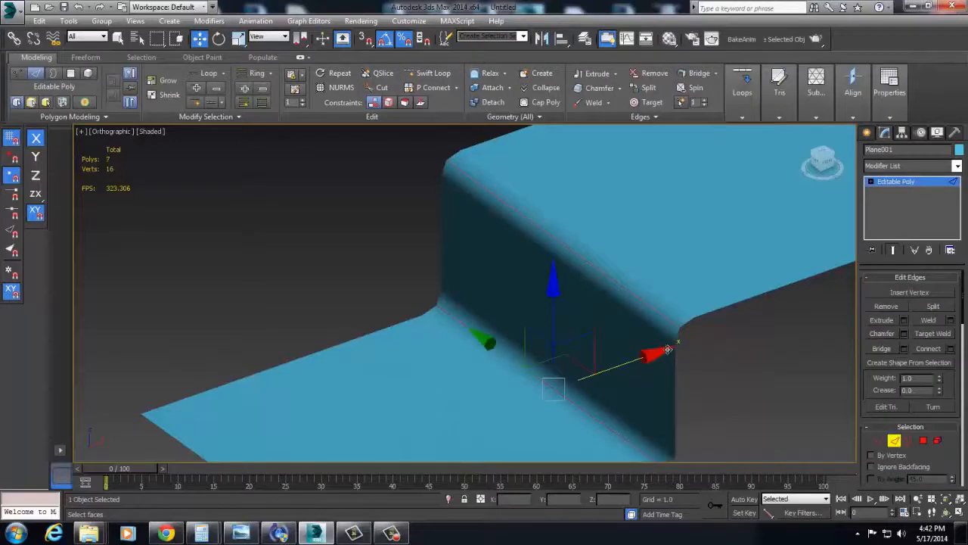
{"action": "key", "text": "ctrl+BackSpace"}
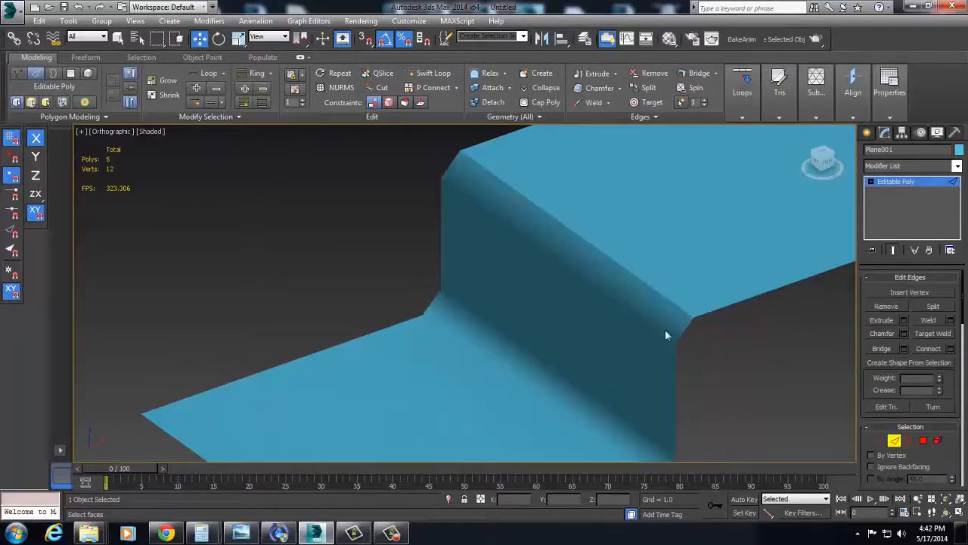
{"action": "left_click", "coordinate": [895, 441]}
{"action": "left_click", "coordinate": [893, 168]}
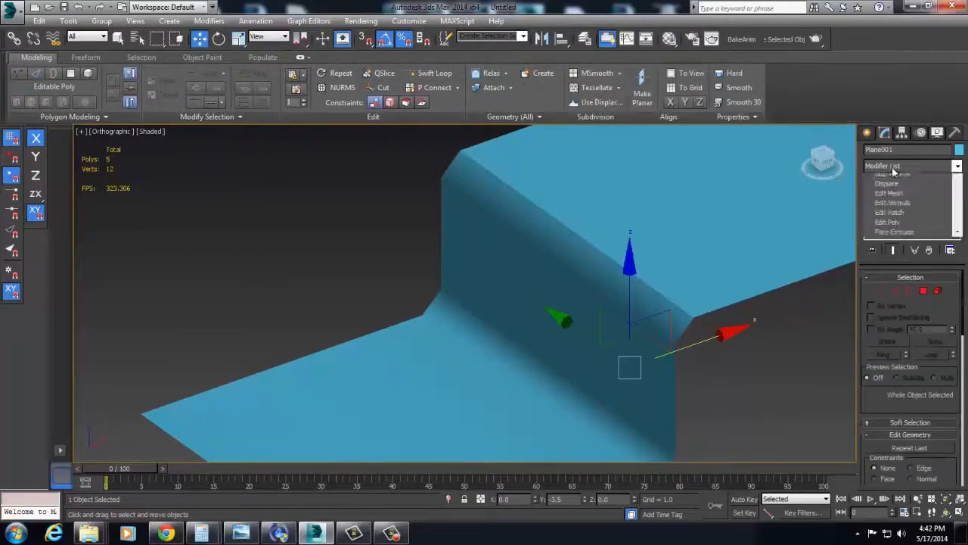
{"action": "scroll", "coordinate": [893, 171], "scroll_direction": "down", "scroll_amount": 20}
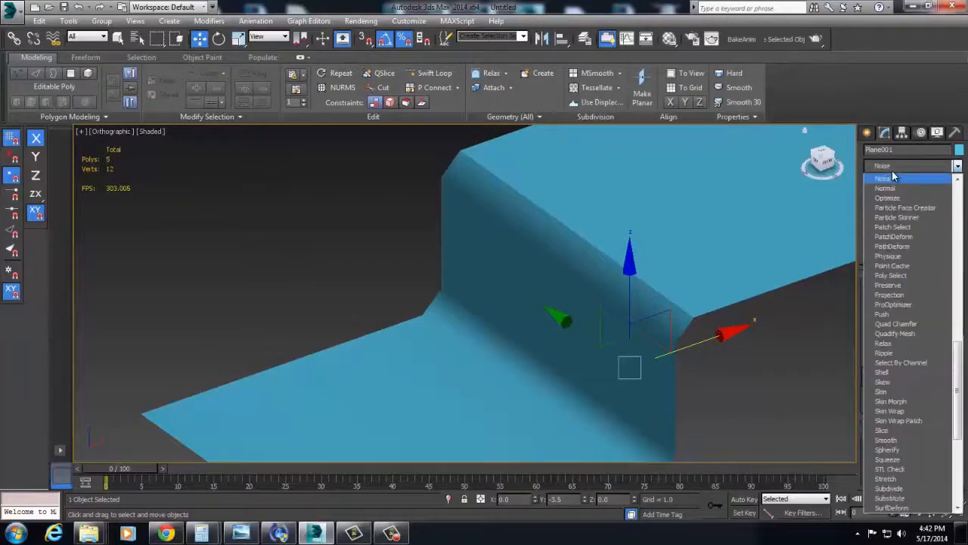
{"action": "left_click", "coordinate": [893, 188]}
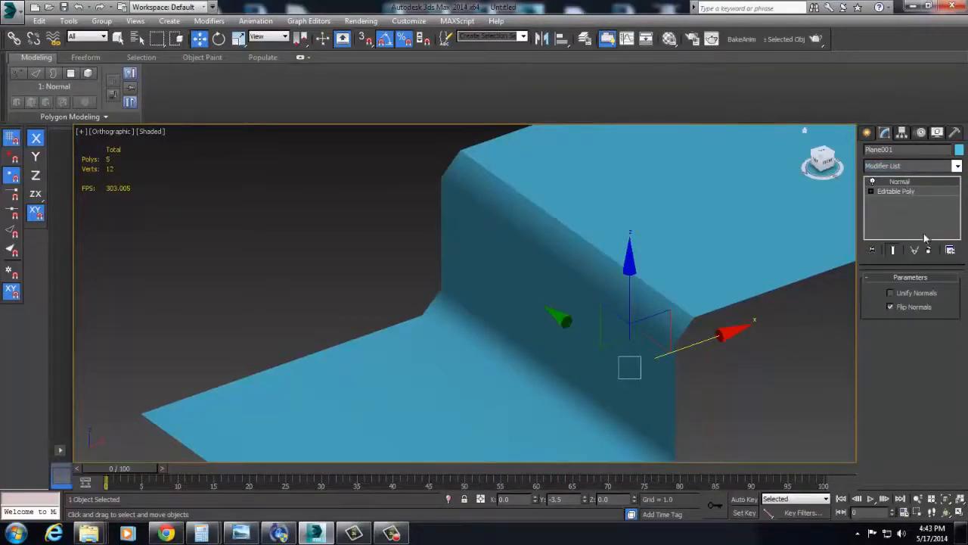
{"action": "left_click", "coordinate": [928, 250]}
Add an Edit Normals modifier to the stepped plane.
{"action": "left_click", "coordinate": [908, 166]}
{"action": "scroll", "coordinate": [912, 346], "scroll_direction": "down", "scroll_amount": 5}
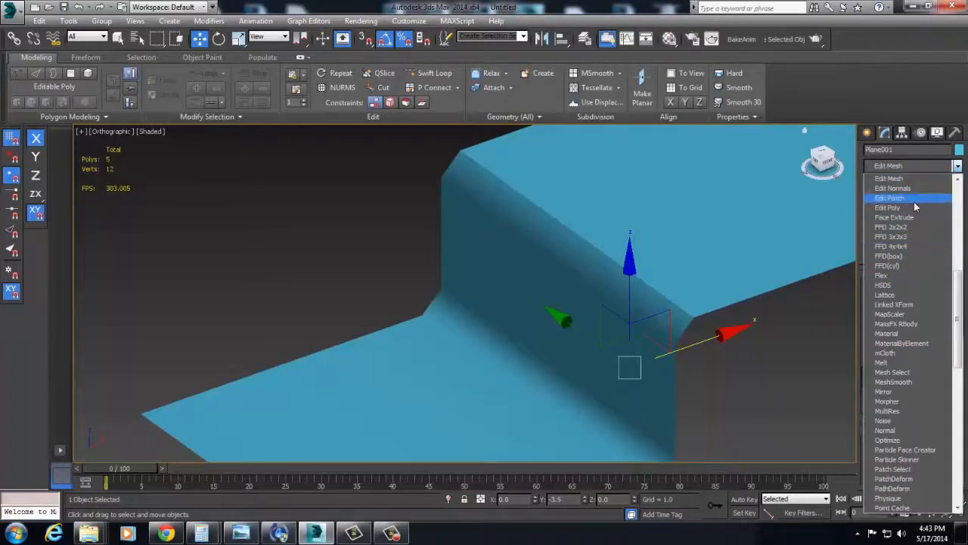
{"action": "scroll", "coordinate": [914, 207], "scroll_direction": "up", "scroll_amount": 1}
{"action": "left_click", "coordinate": [908, 245]}
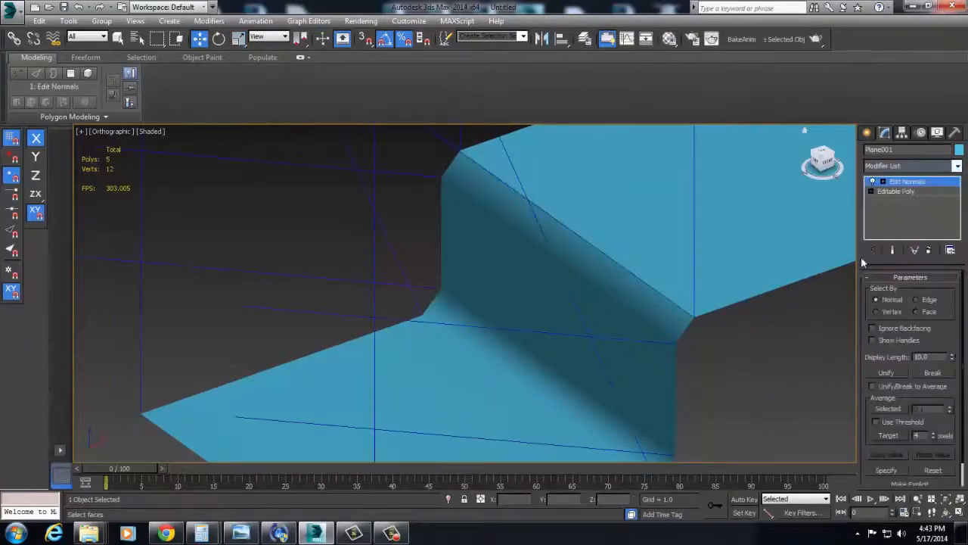
Shorten the display length of the plane's normals to 1.3.
{"action": "middle_click_drag", "start_coordinate": [719, 271], "coordinate": [689, 272], "text": "alt"}
{"action": "scroll", "coordinate": [537, 323], "scroll_direction": "down", "scroll_amount": 6}
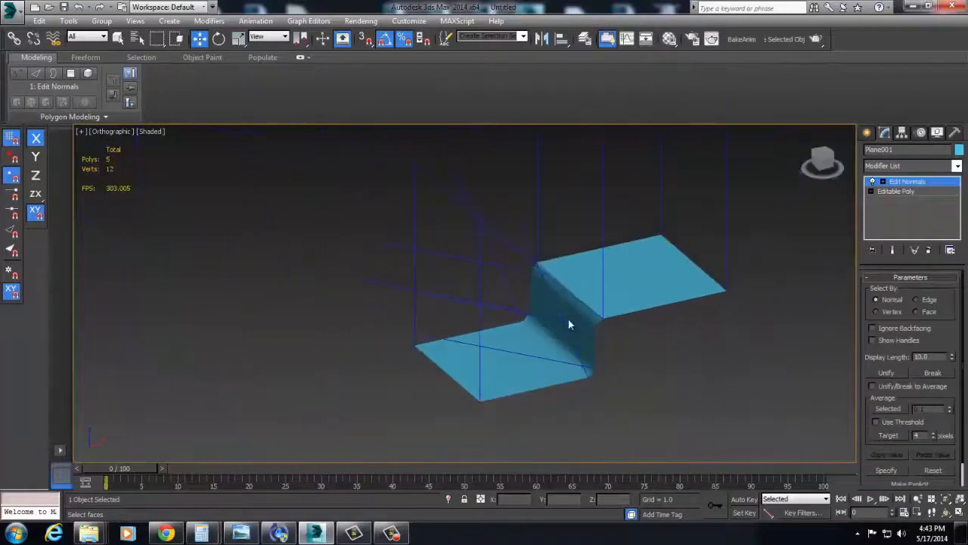
{"action": "scroll", "coordinate": [689, 325], "scroll_direction": "up", "scroll_amount": 2}
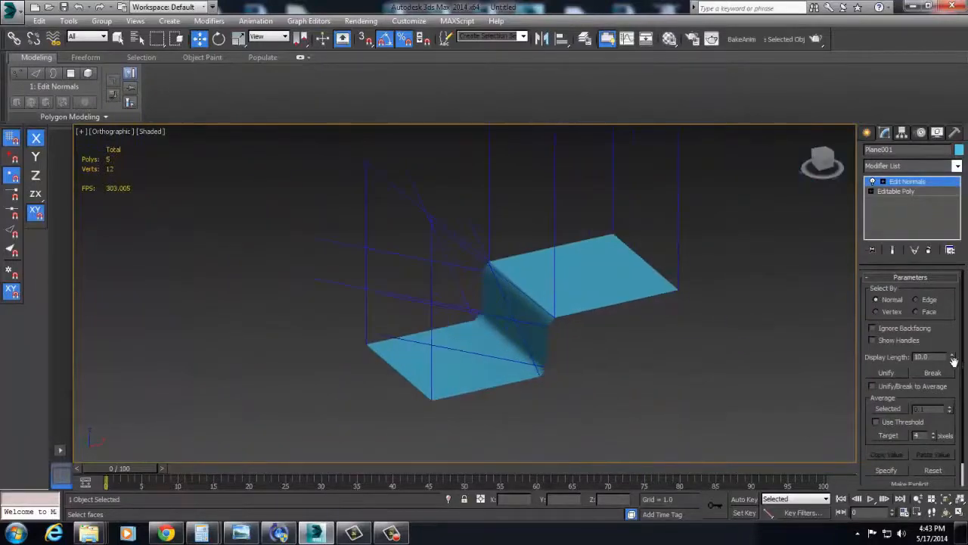
{"action": "left_click_drag", "start_coordinate": [954, 361], "coordinate": [951, 408]}
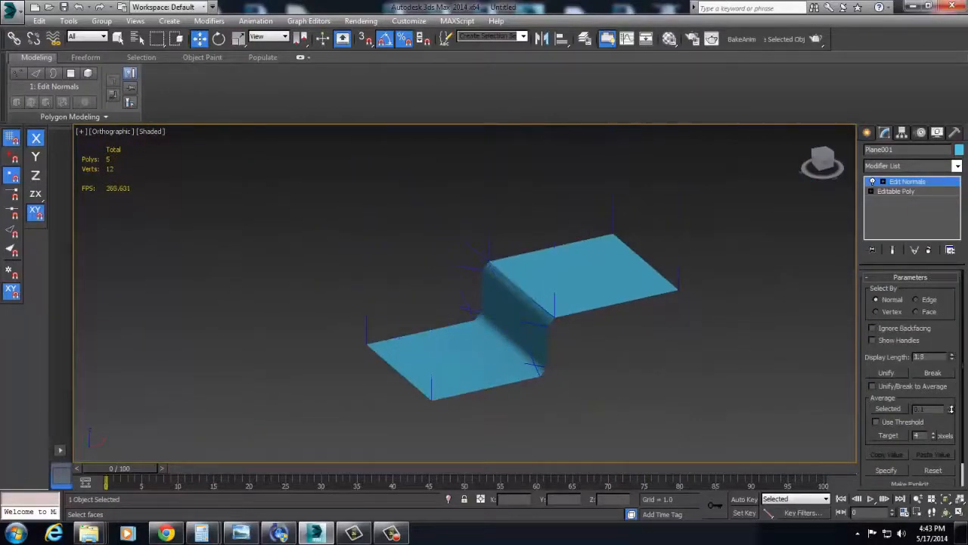
{"action": "scroll", "coordinate": [600, 341], "scroll_direction": "up", "scroll_amount": 5}
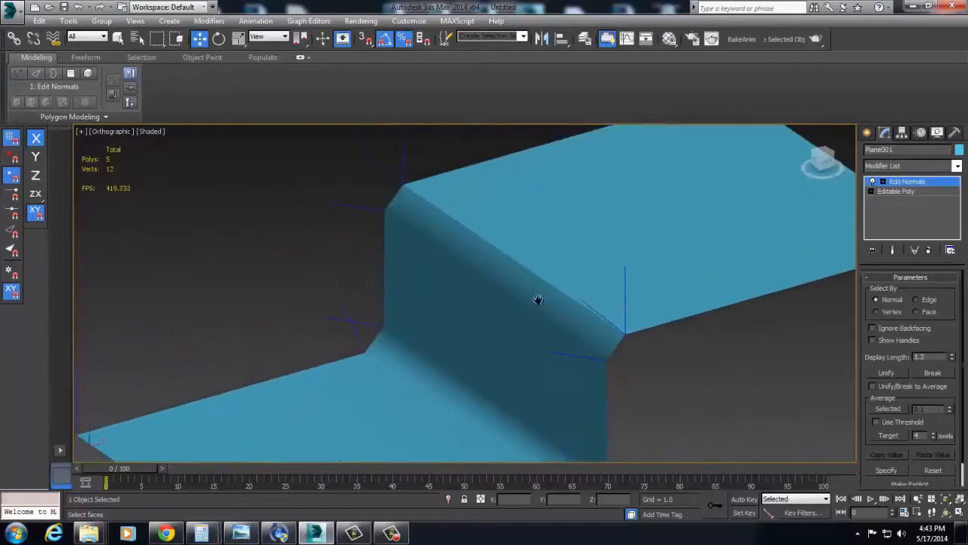
{"action": "middle_click_drag", "start_coordinate": [749, 337], "coordinate": [735, 336], "text": "alt"}
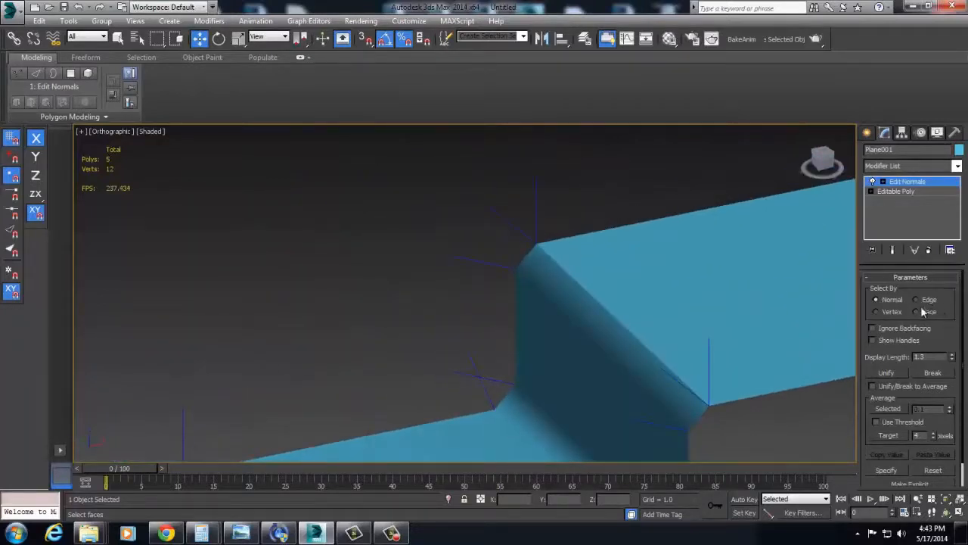
Set the normals to be selected by edge and select the normals of the upper chamfer's two long edges.
{"action": "left_click", "coordinate": [555, 277]}
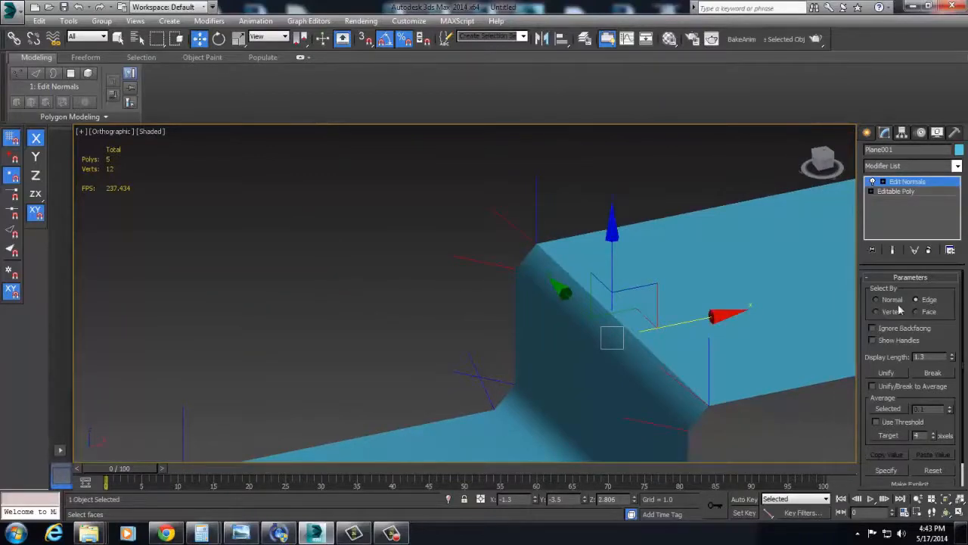
{"action": "left_click", "coordinate": [649, 353]}
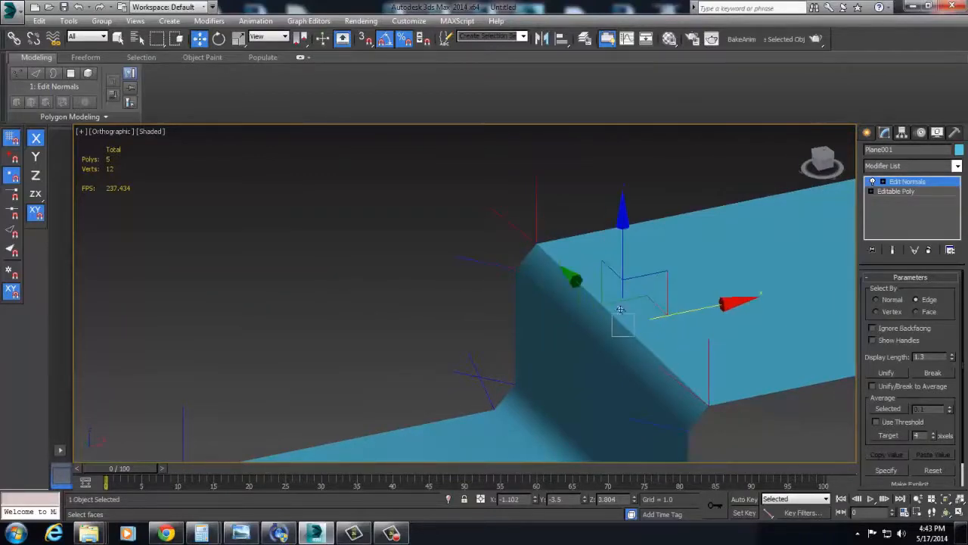
{"action": "mouse_move", "coordinate": [599, 269]}
{"action": "left_mouse_down"}
{"action": "mouse_move", "coordinate": [633, 234]}
{"action": "mouse_move", "coordinate": [679, 218]}
{"action": "mouse_move", "coordinate": [665, 218]}
{"action": "mouse_move", "coordinate": [592, 365]}
{"action": "left_mouse_up"}
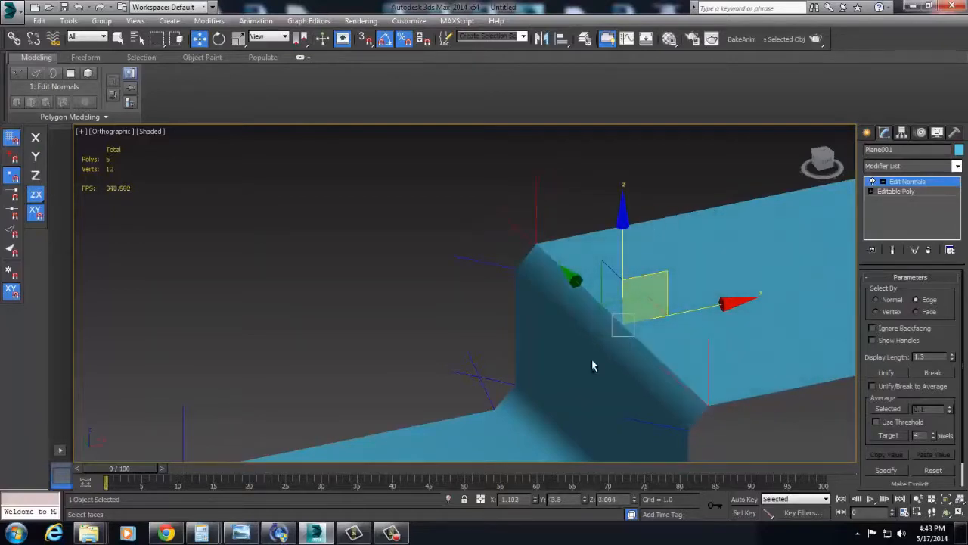
{"action": "left_click", "coordinate": [606, 355], "text": "ctrl"}
{"action": "mouse_move", "coordinate": [654, 298]}
{"action": "left_mouse_down"}
{"action": "mouse_move", "coordinate": [465, 249]}
{"action": "mouse_move", "coordinate": [692, 288]}
{"action": "mouse_move", "coordinate": [532, 300]}
{"action": "mouse_move", "coordinate": [647, 258]}
{"action": "left_mouse_up"}
{"action": "mouse_move", "coordinate": [647, 258]}
{"action": "middle_mouse_down", "text": "alt"}
{"action": "mouse_move", "coordinate": [549, 280]}
{"action": "mouse_move", "coordinate": [595, 257]}
{"action": "mouse_move", "coordinate": [592, 279]}
{"action": "mouse_move", "coordinate": [620, 310]}
{"action": "middle_mouse_up", "text": "alt"}
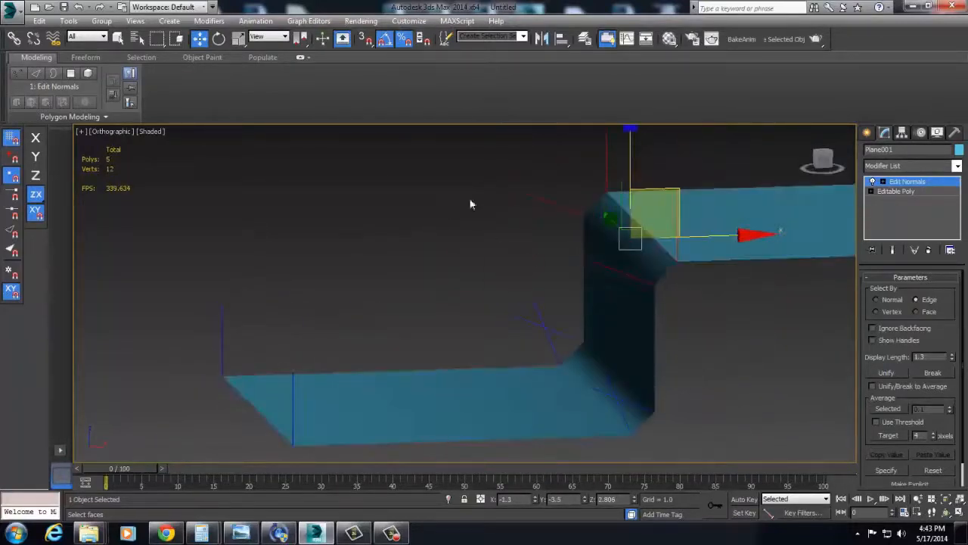
{"action": "middle_click_drag", "start_coordinate": [582, 267], "coordinate": [605, 286], "text": "alt"}
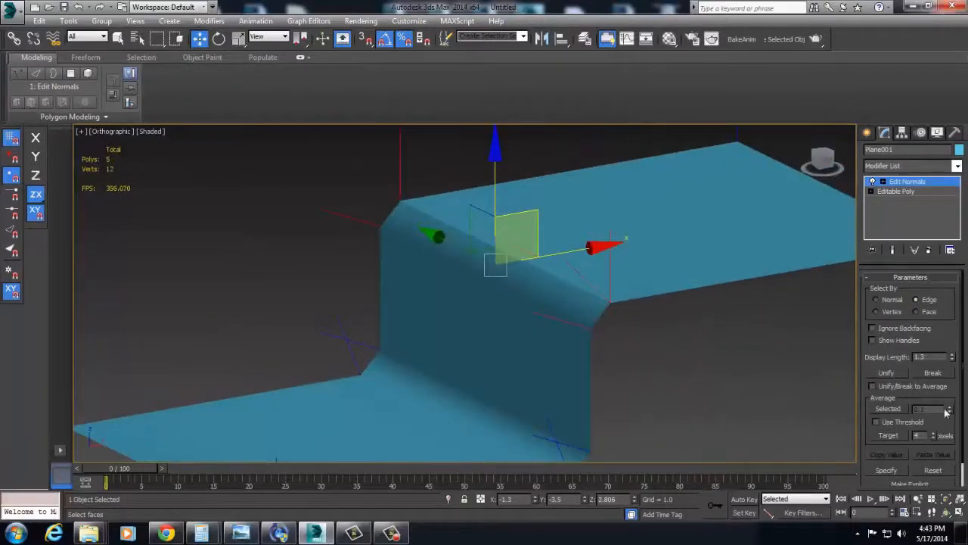
Unify the selected normals of the upper chamfer, inspect the shading across the step, and deselect the normals.
{"action": "left_click", "coordinate": [887, 372]}
{"action": "middle_click_drag", "start_coordinate": [484, 302], "coordinate": [526, 316], "text": "alt"}
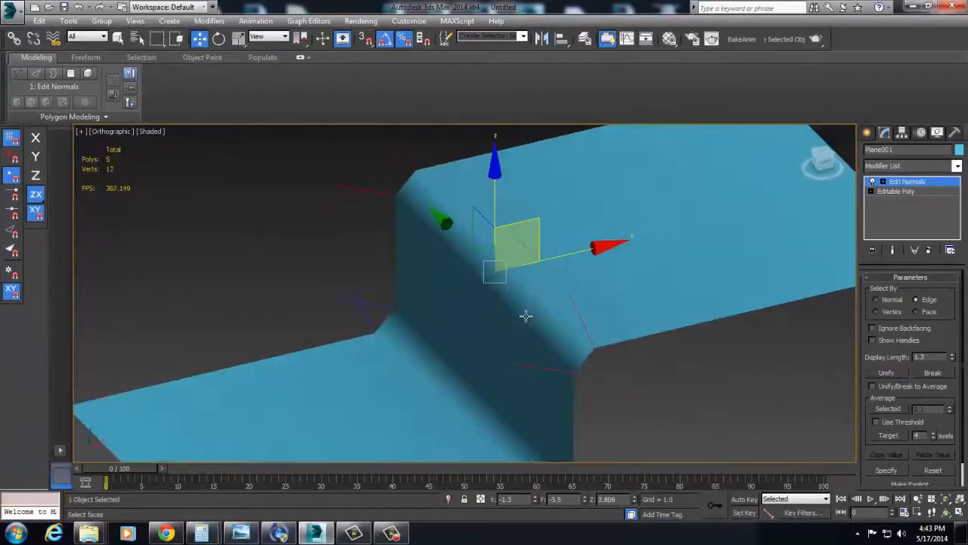
{"action": "middle_click_drag", "start_coordinate": [519, 255], "coordinate": [472, 245], "text": "alt"}
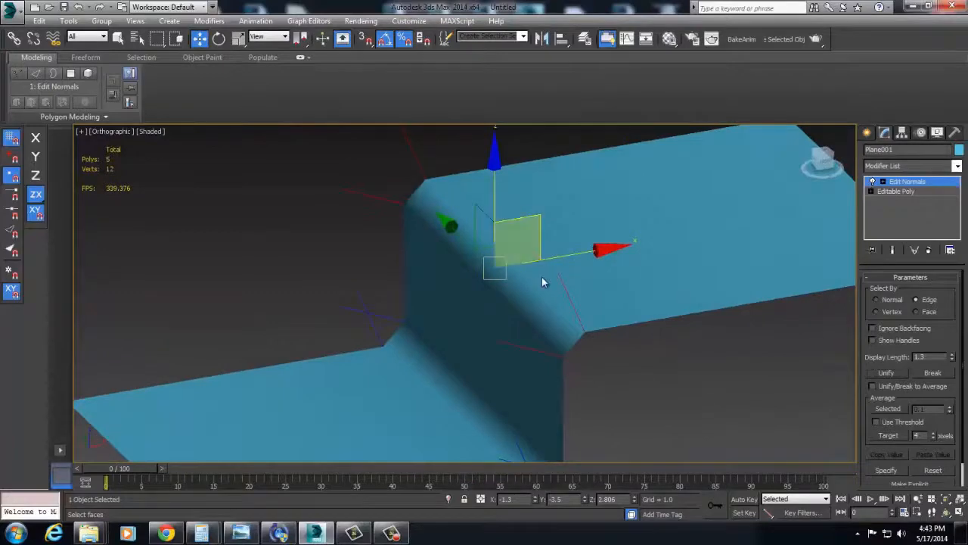
{"action": "left_click", "coordinate": [541, 277]}
{"action": "mouse_move", "coordinate": [541, 278]}
{"action": "middle_mouse_down", "text": "alt"}
{"action": "mouse_move", "coordinate": [535, 311]}
{"action": "mouse_move", "coordinate": [553, 281]}
{"action": "mouse_move", "coordinate": [539, 292]}
{"action": "middle_mouse_up", "text": "alt"}
{"action": "middle_click_drag", "start_coordinate": [428, 240], "coordinate": [627, 213], "text": "alt"}
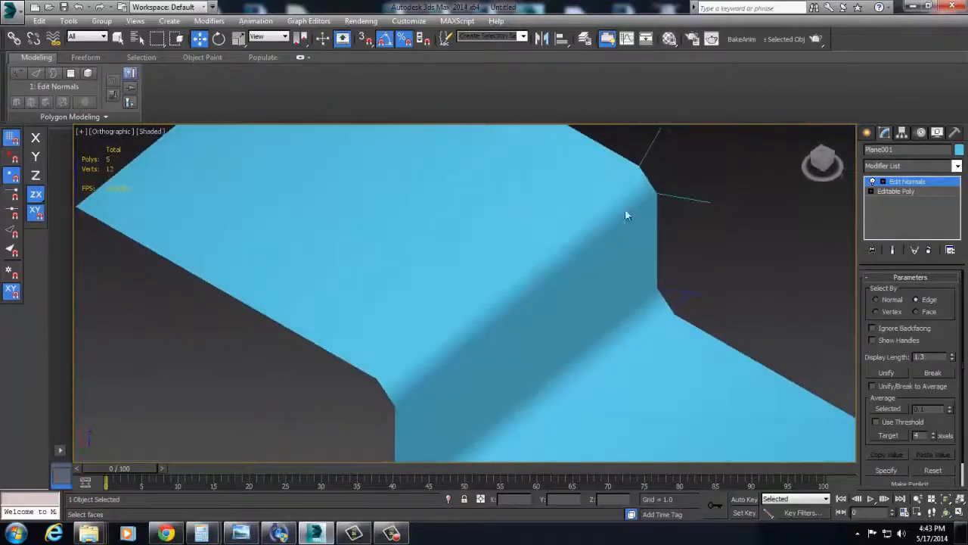
Inspect the upper chamfer's edges and normals in Wireframe display and set the viewport shading to Realistic.
{"action": "left_click", "coordinate": [121, 133]}
{"action": "left_click", "coordinate": [152, 132]}
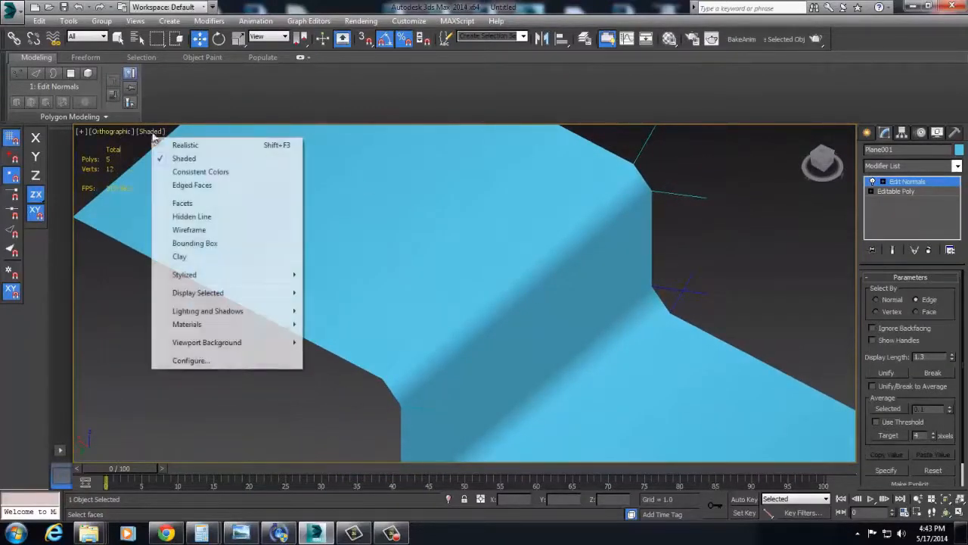
{"action": "left_click", "coordinate": [204, 230]}
{"action": "middle_click_drag", "start_coordinate": [422, 286], "coordinate": [288, 190], "text": "alt"}
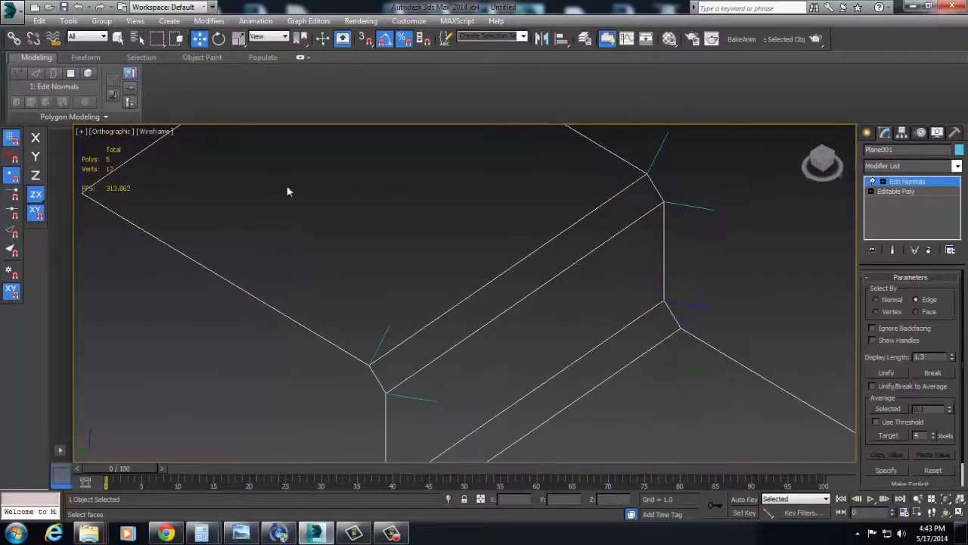
{"action": "left_click", "coordinate": [148, 132]}
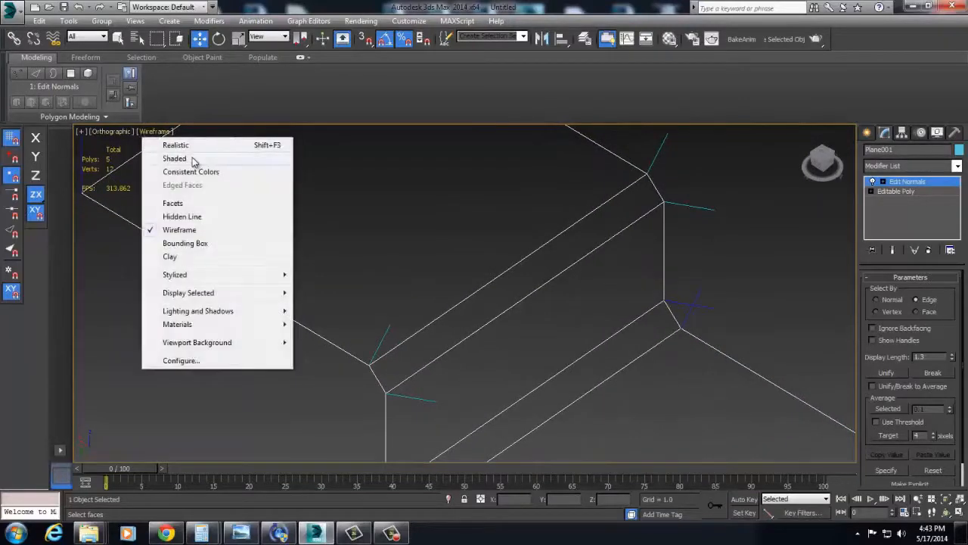
{"action": "left_click", "coordinate": [191, 146]}
{"action": "mouse_move", "coordinate": [194, 148]}
{"action": "middle_mouse_down", "text": "alt"}
{"action": "mouse_move", "coordinate": [346, 252]}
{"action": "mouse_move", "coordinate": [479, 297]}
{"action": "middle_mouse_up", "text": "alt"}
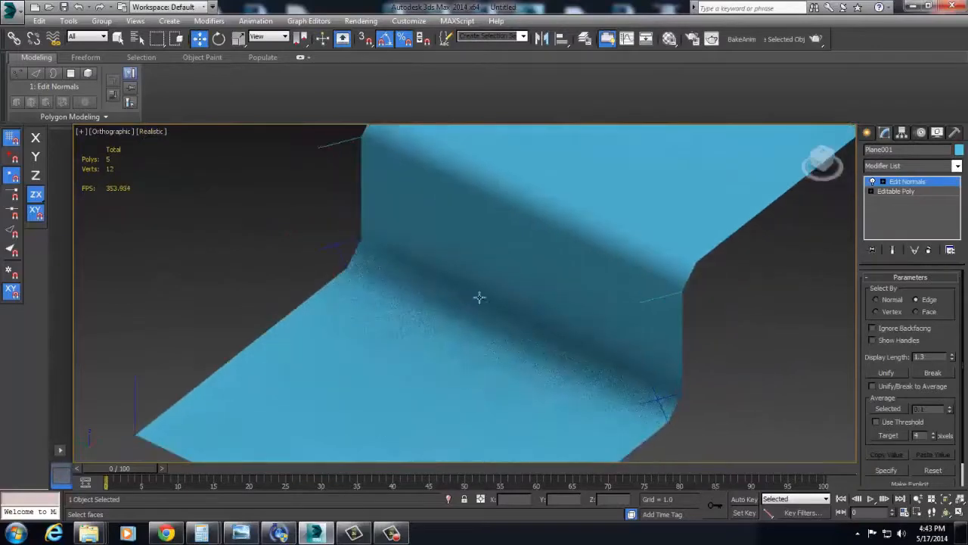
Select the normals of the lower chamfer's two long edges and redirect them to change the shading of the lower bend.
{"action": "left_click", "coordinate": [487, 299]}
{"action": "left_click", "coordinate": [489, 336], "text": "ctrl"}
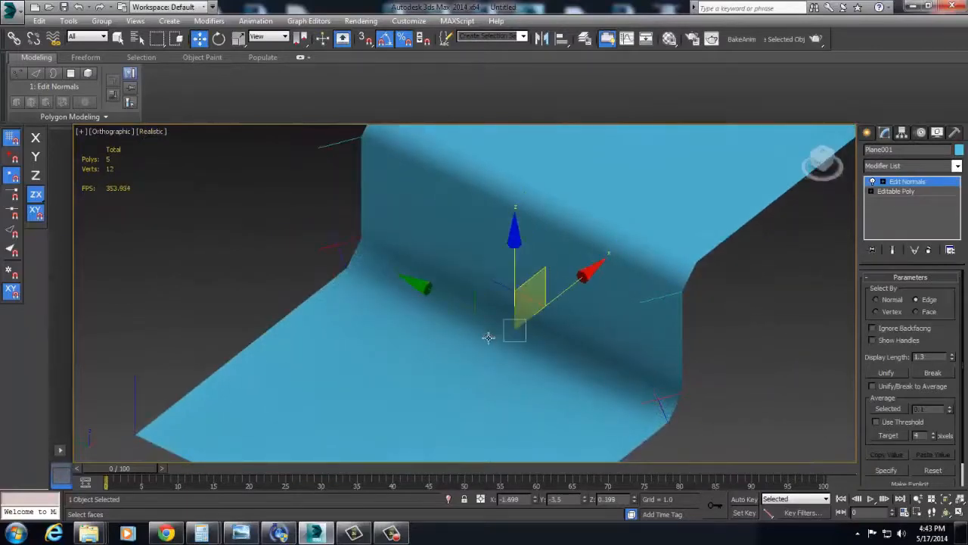
{"action": "middle_click_drag", "start_coordinate": [489, 337], "coordinate": [519, 300], "text": "alt"}
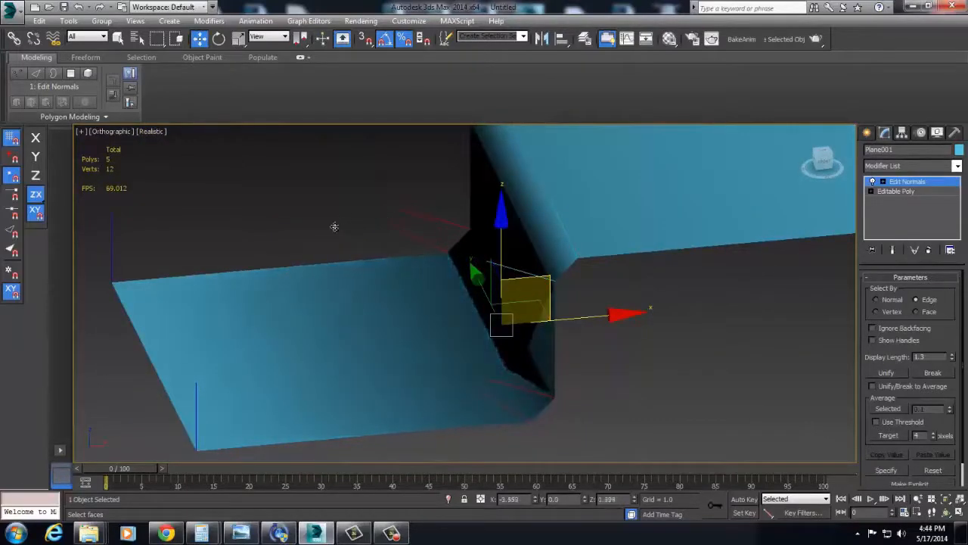
{"action": "middle_click_drag", "start_coordinate": [643, 391], "coordinate": [683, 397], "text": "alt"}
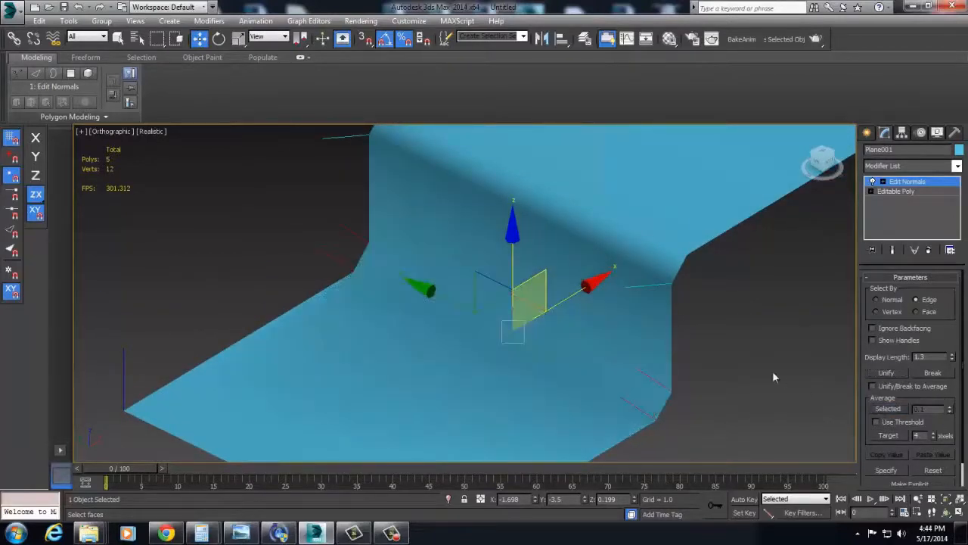
{"action": "middle_click_drag", "start_coordinate": [773, 378], "coordinate": [495, 299], "text": "alt"}
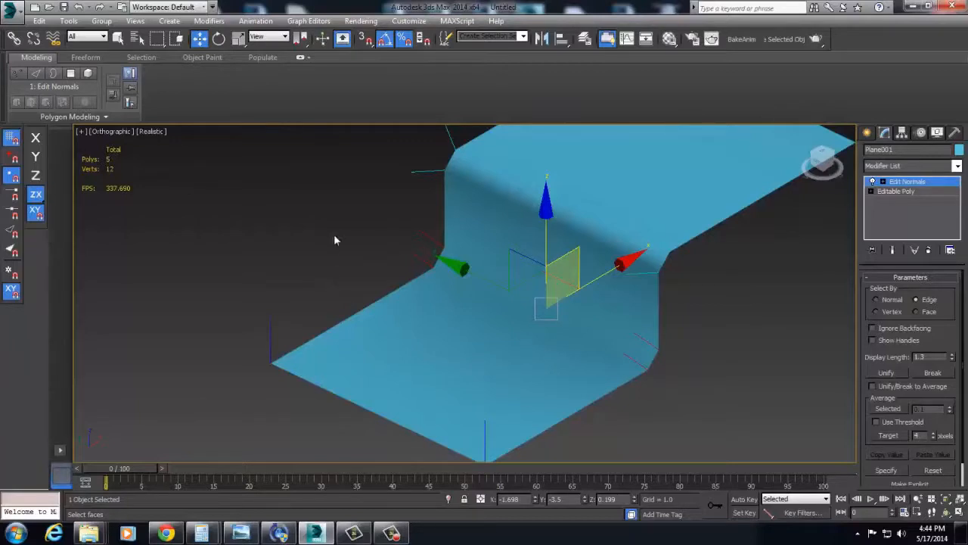
Delete the Edit Normals modifier from the plane and inspect the shading of the chamfered step.
{"action": "left_click", "coordinate": [929, 250]}
{"action": "middle_click_drag", "start_coordinate": [426, 285], "coordinate": [359, 366]}
{"action": "scroll", "coordinate": [389, 329], "scroll_direction": "down", "scroll_amount": 2}
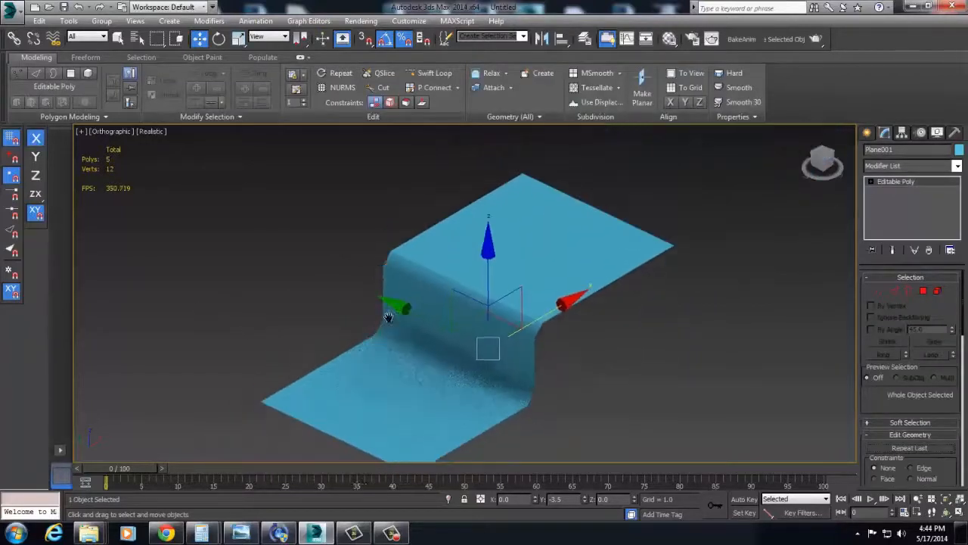
{"action": "middle_click_drag", "start_coordinate": [388, 321], "coordinate": [405, 278]}
{"action": "scroll", "coordinate": [409, 288], "scroll_direction": "up", "scroll_amount": 4}
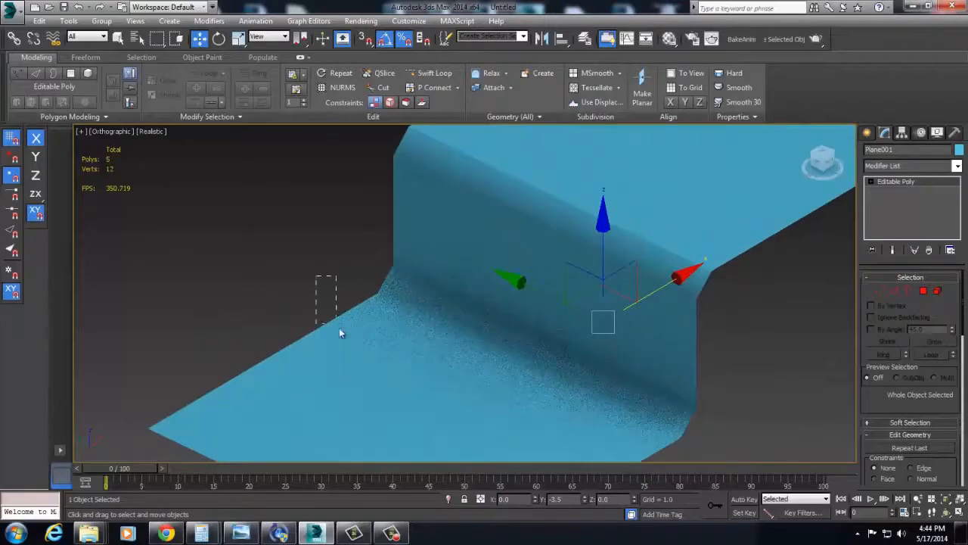
{"action": "left_click_drag", "start_coordinate": [340, 328], "coordinate": [325, 322]}
{"action": "mouse_move", "coordinate": [268, 290]}
{"action": "left_mouse_down"}
{"action": "mouse_move", "coordinate": [262, 344]}
{"action": "mouse_move", "coordinate": [257, 302]}
{"action": "left_mouse_up"}
{"action": "middle_click_drag", "start_coordinate": [258, 303], "coordinate": [276, 292]}
{"action": "scroll", "coordinate": [275, 292], "scroll_direction": "down", "scroll_amount": 2}
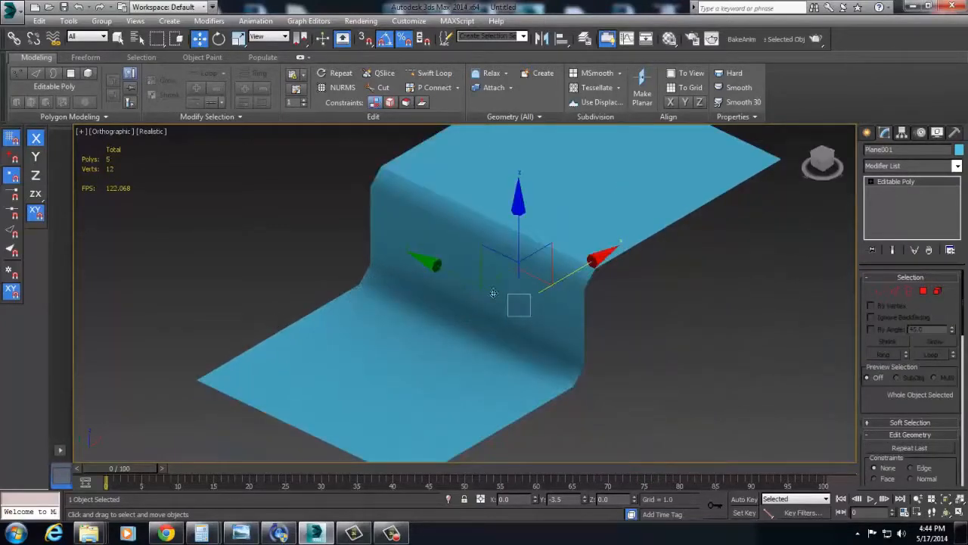
{"action": "middle_click_drag", "start_coordinate": [609, 297], "coordinate": [592, 329]}
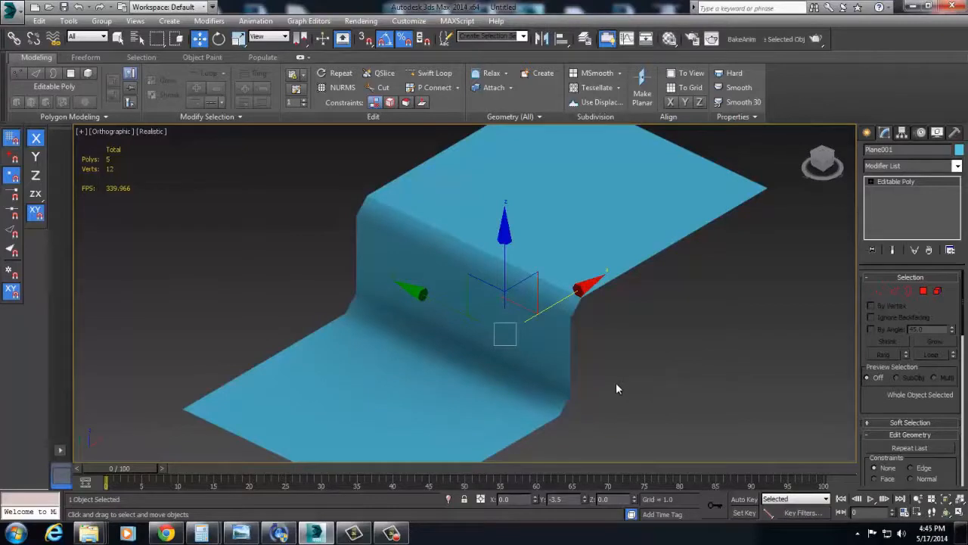
{"action": "middle_click_drag", "start_coordinate": [463, 405], "coordinate": [514, 390]}
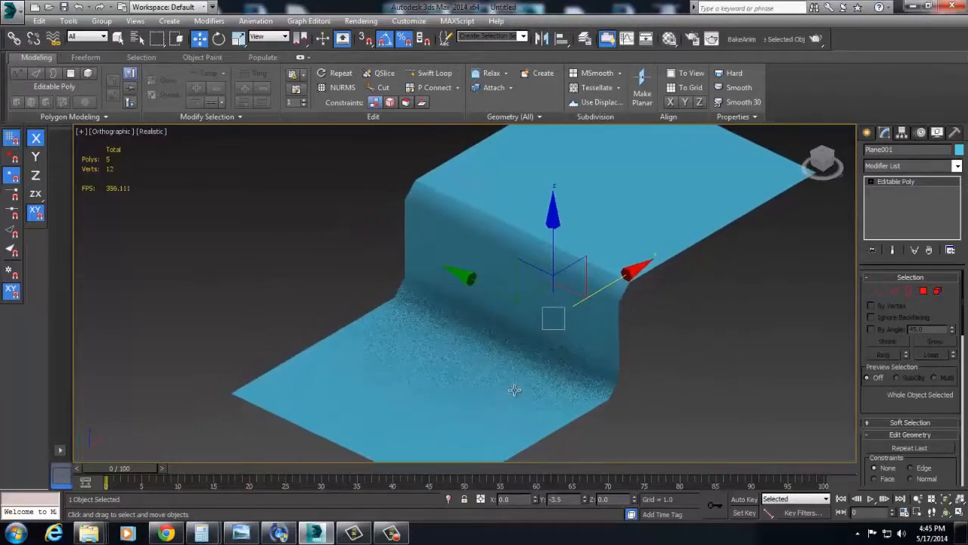